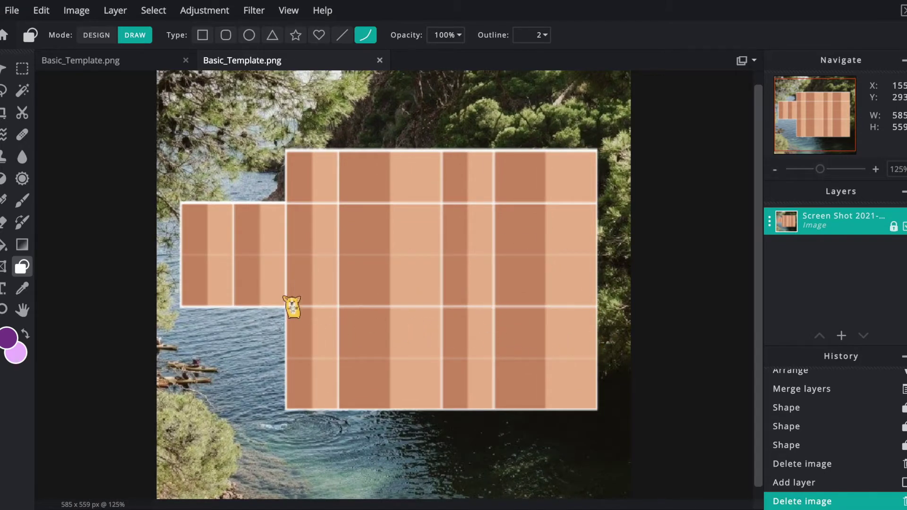
pyautogui.click(87, 61)
pyautogui.scroll(-1, 355, 279)
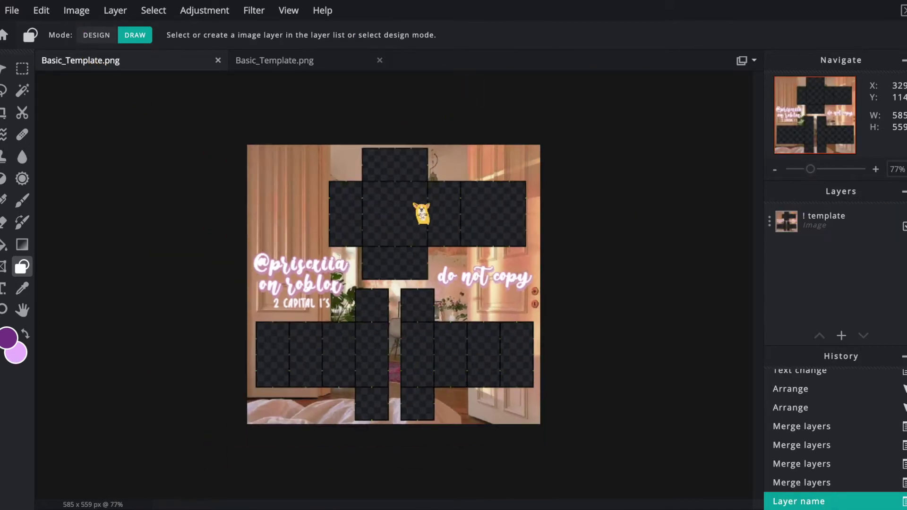
pyautogui.scroll(3, 421, 213)
pyautogui.click(279, 60)
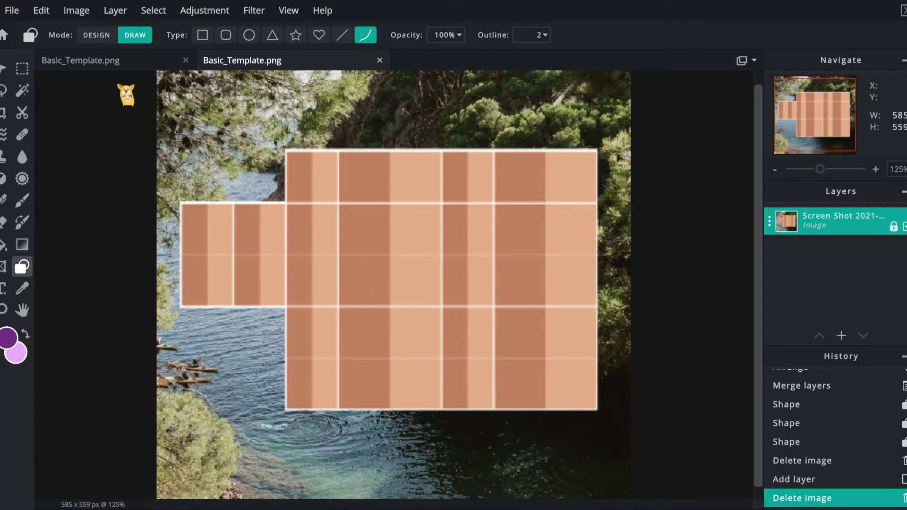
pyautogui.click(125, 61)
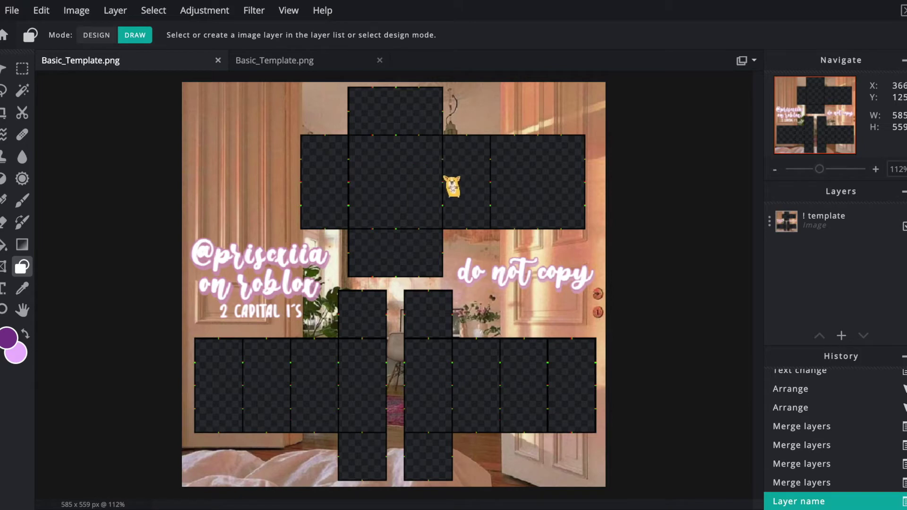
pyautogui.click(295, 66)
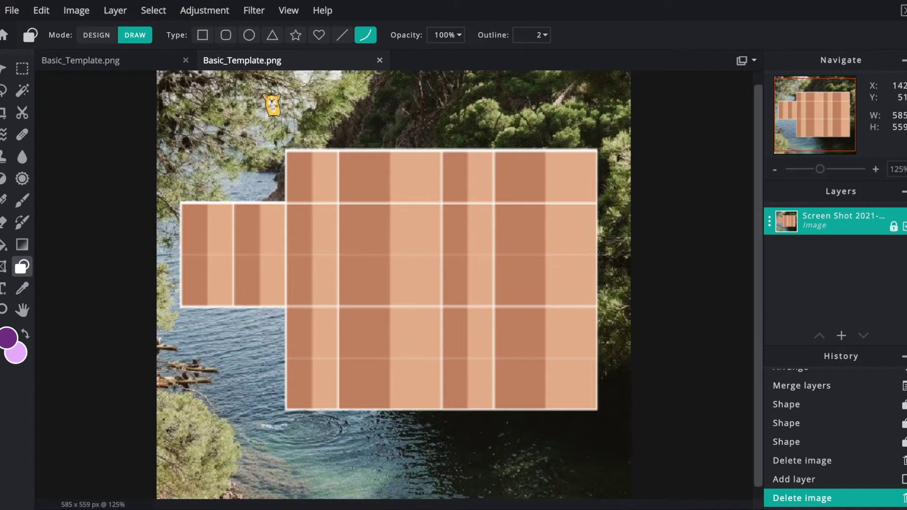
pyautogui.click(172, 66)
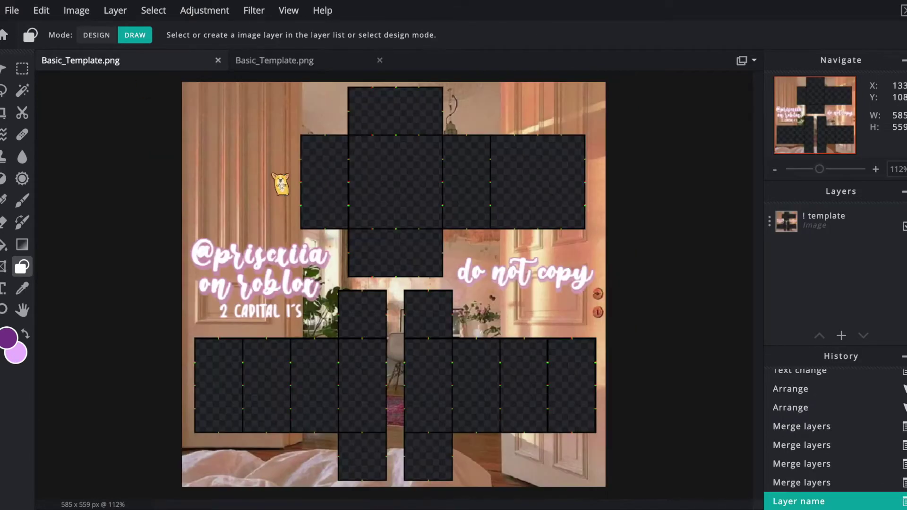
pyautogui.click(318, 64)
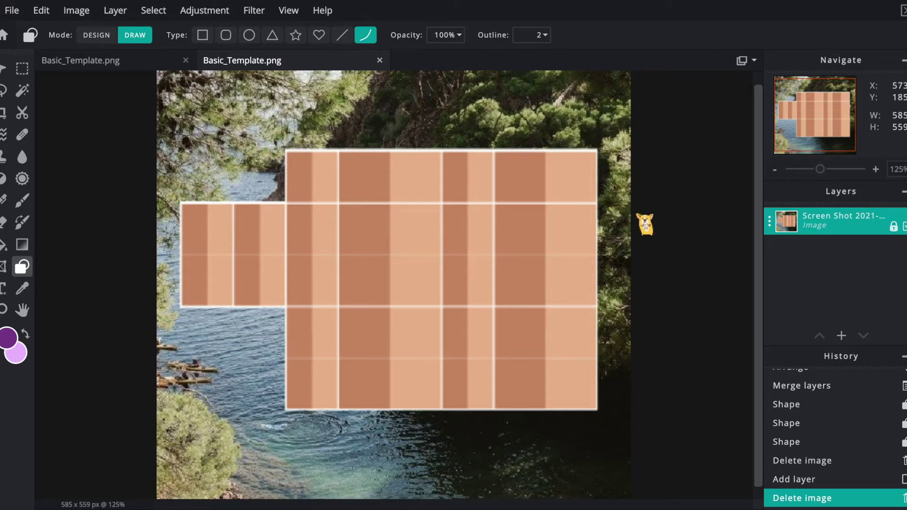
pyautogui.moveTo(842, 337)
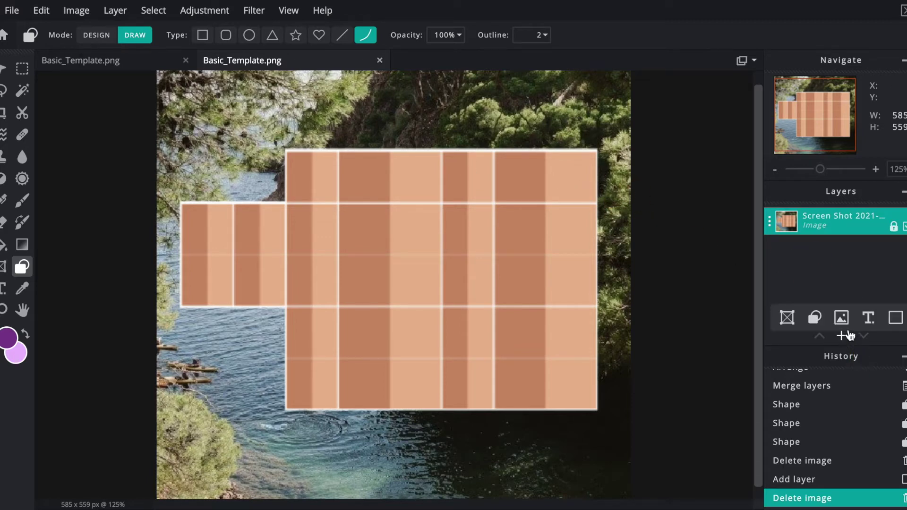
# Step: Add empty Layer 12 above the template screenshot, test a purple curve on it, and undo it
pyautogui.click(896, 321)
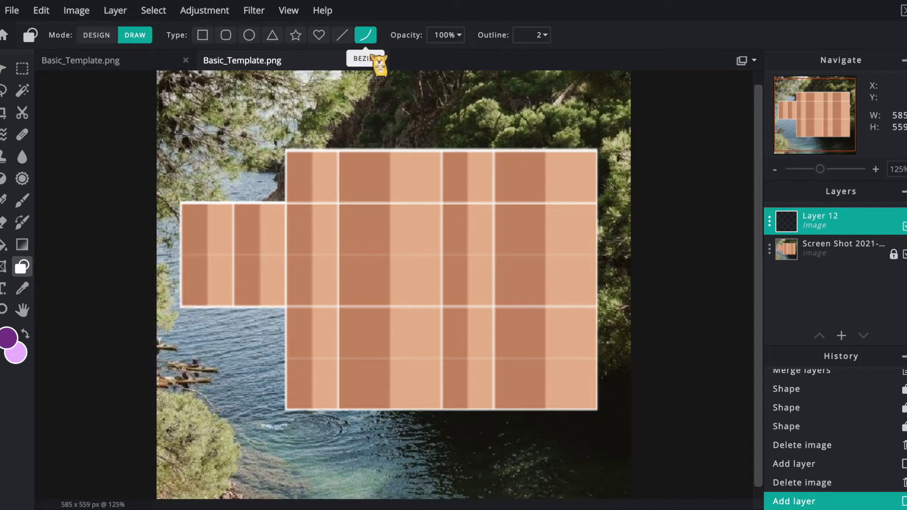
pyautogui.click(279, 271)
pyautogui.moveTo(400, 250); pyautogui.dragTo(427, 320)
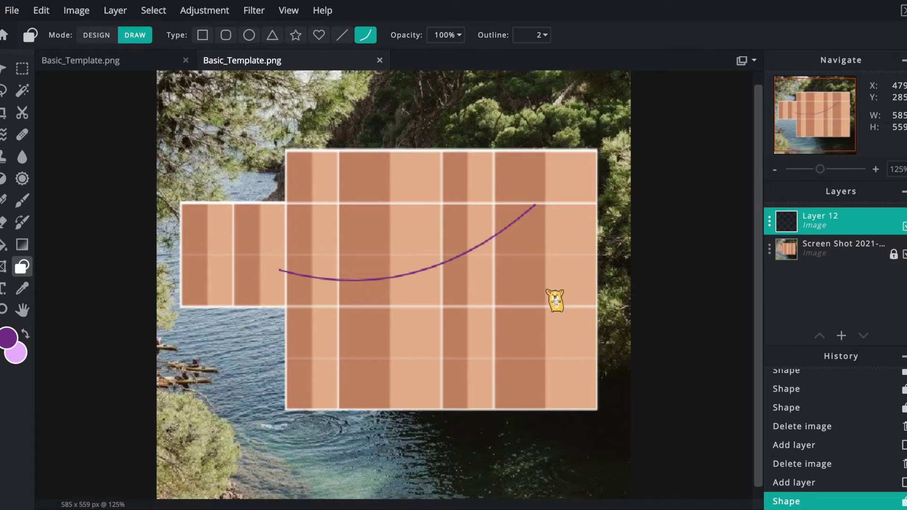
pyautogui.hotkey('ctrl', 'z')
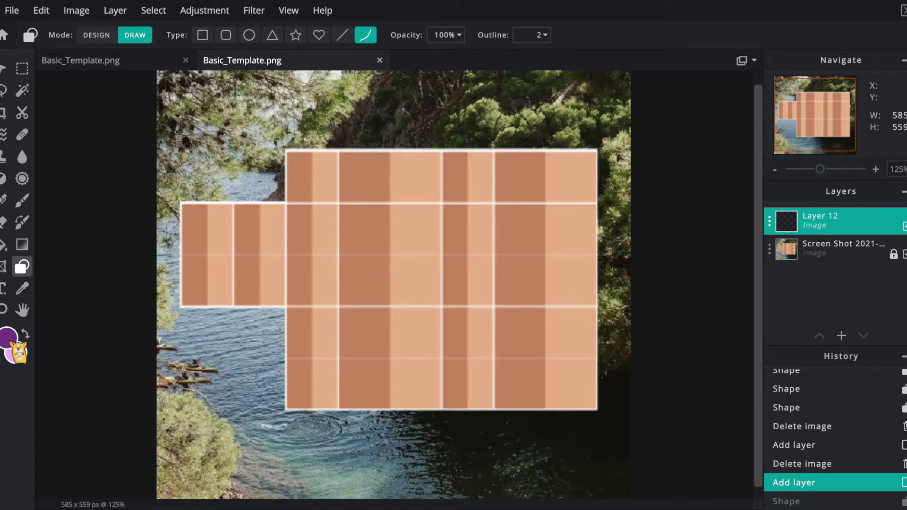
# Step: Confirm the purple #7D3B90 foreground and light pink #ECBBFF background, then check the outline thickness
pyautogui.click(9, 337)
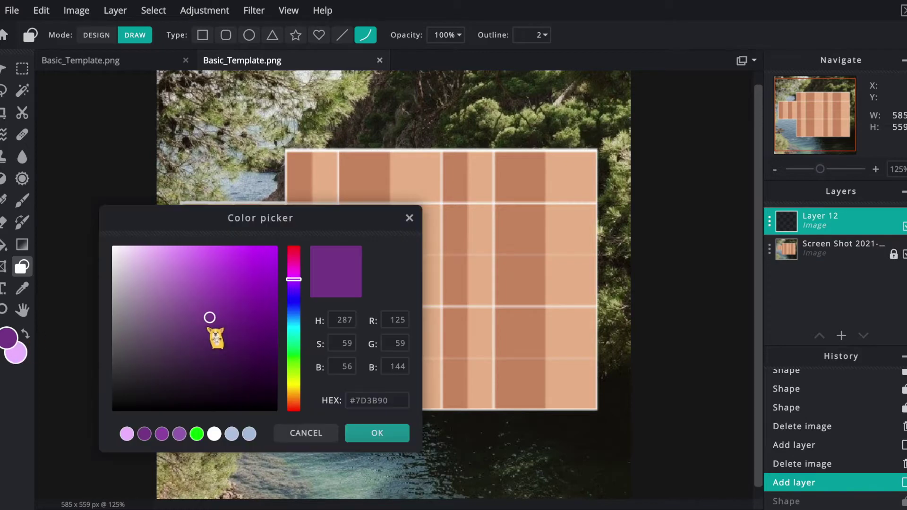
pyautogui.click(377, 434)
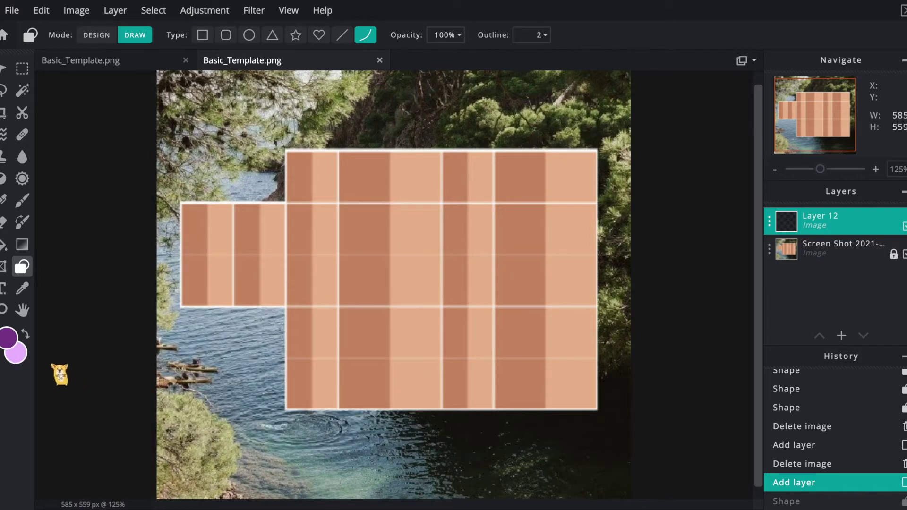
pyautogui.click(16, 360)
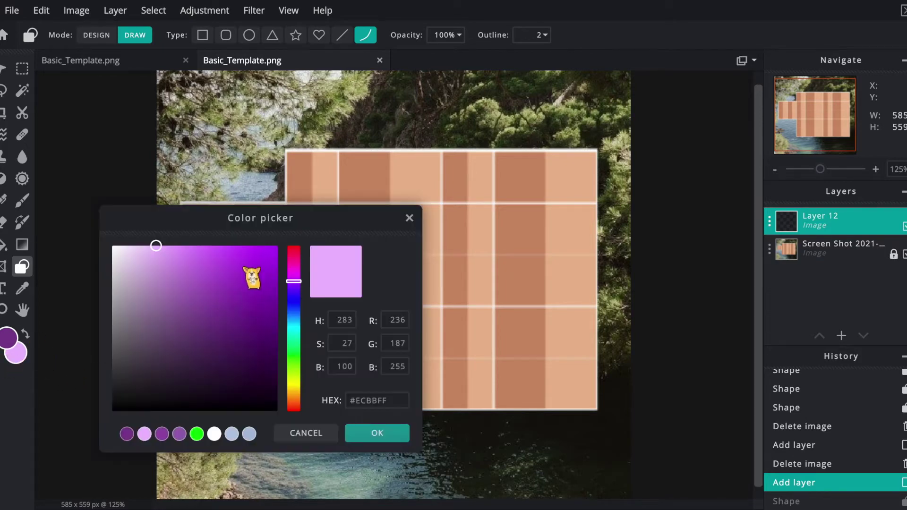
pyautogui.click(378, 434)
pyautogui.click(542, 37)
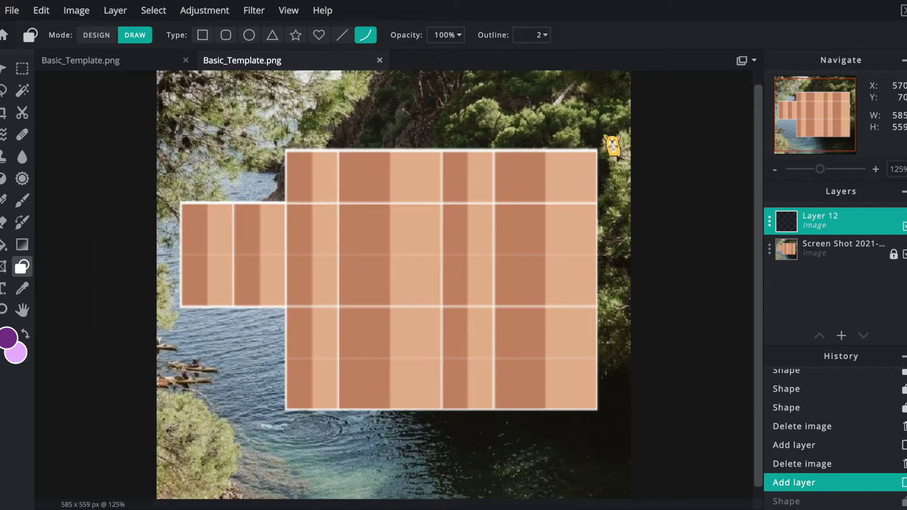
# Step: Draw a purple Bezier curve across the template panel
pyautogui.scroll(5, 388, 326)
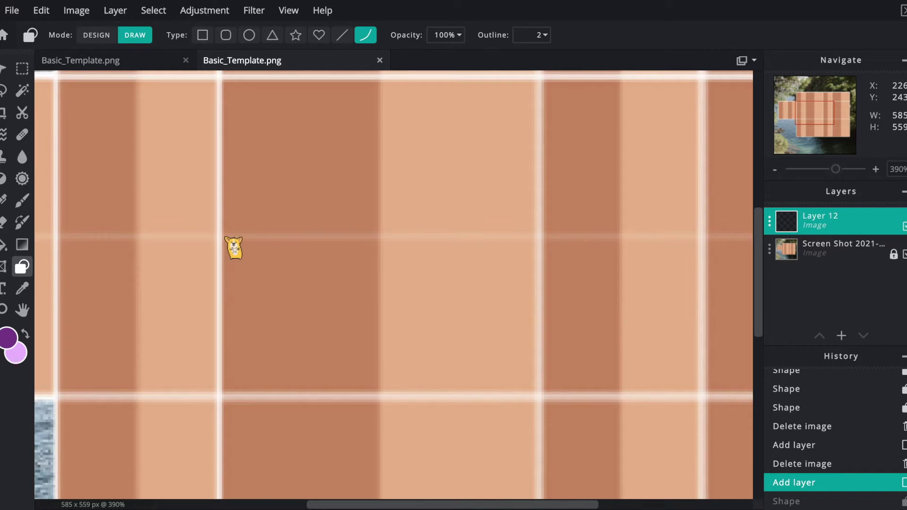
pyautogui.moveTo(224, 237); pyautogui.dragTo(534, 236)
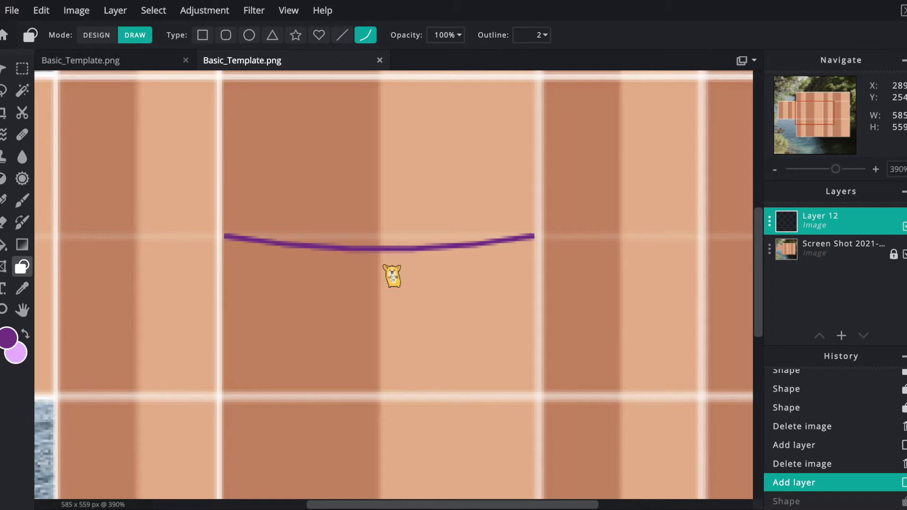
pyautogui.click(392, 276)
# Step: Duplicate the curve, place the copy just below the first, and merge both onto one layer
pyautogui.click(22, 69)
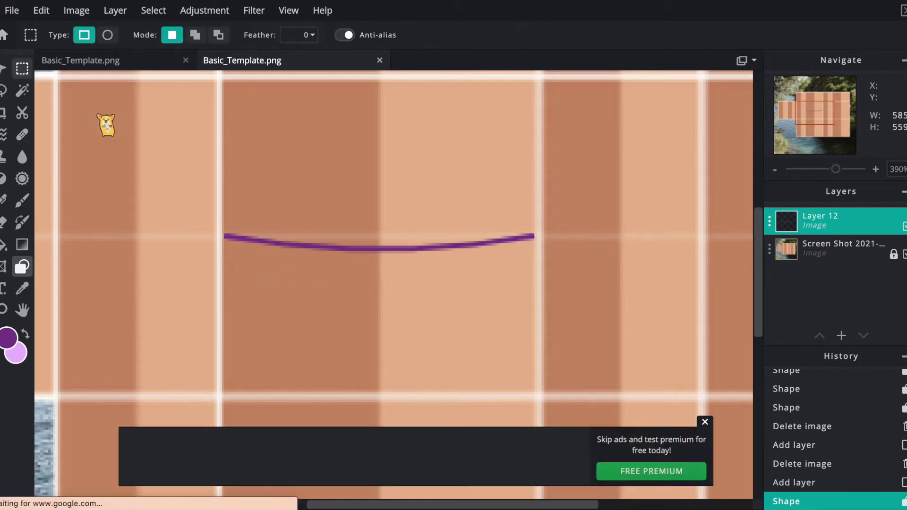
pyautogui.moveTo(223, 220); pyautogui.dragTo(526, 261)
pyautogui.hotkey('ctrl', 'c')
pyautogui.hotkey('ctrl', 'v')
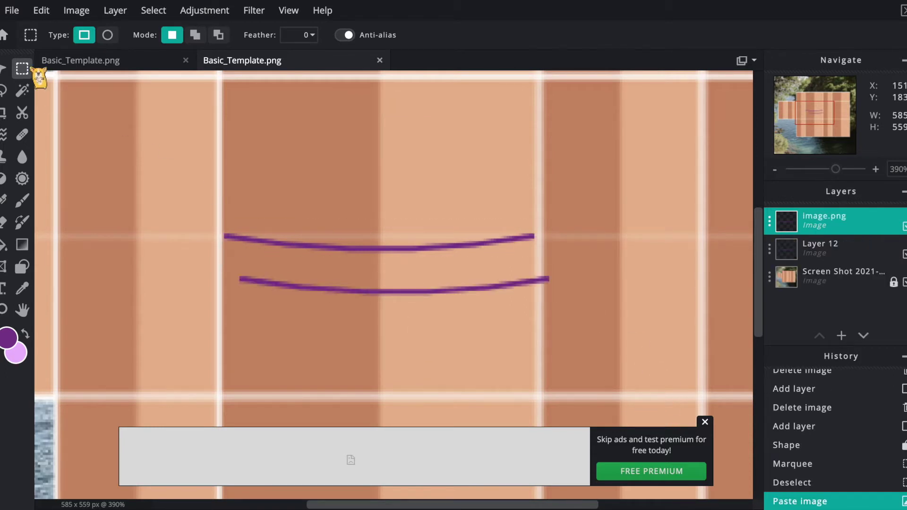
pyautogui.click(4, 68)
pyautogui.moveTo(324, 280); pyautogui.dragTo(307, 250)
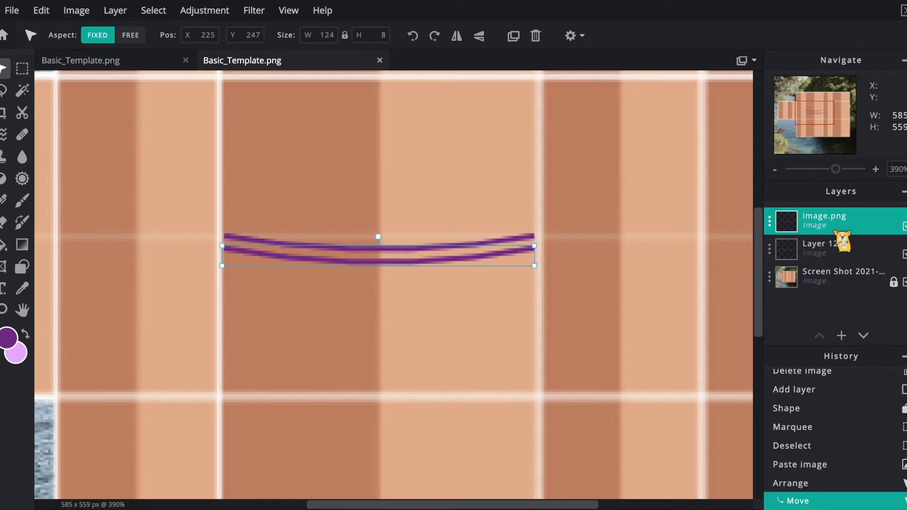
pyautogui.hotkey('ctrl', 'e')
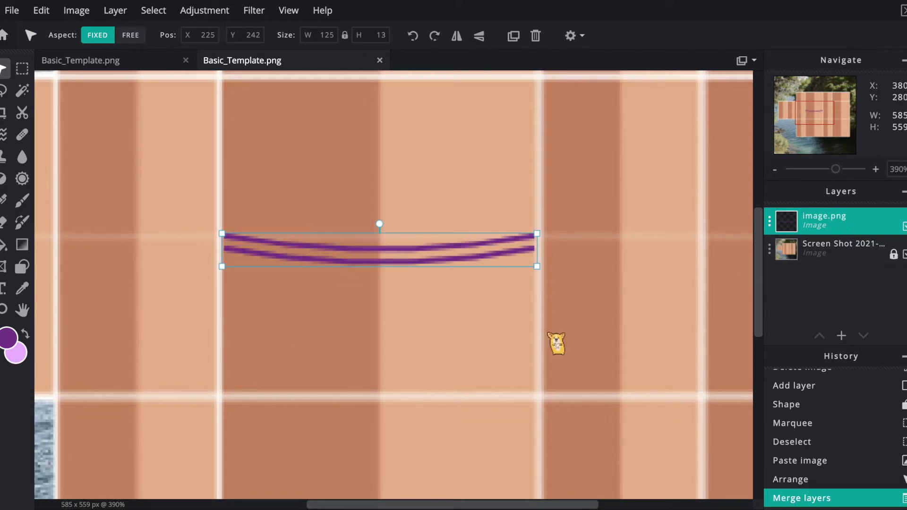
pyautogui.click(446, 346)
pyautogui.moveTo(822, 105); pyautogui.dragTo(831, 101)
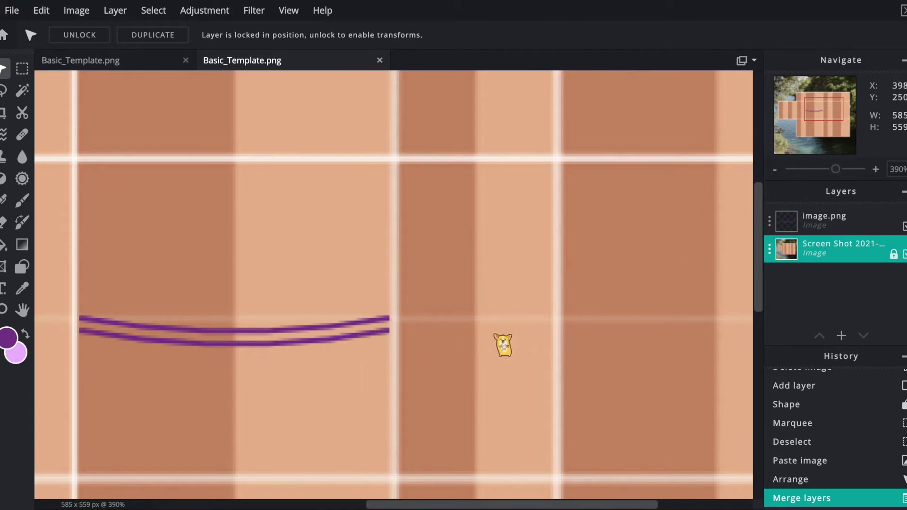
# Step: Look at the dark template over the room photo, then return to the skin-tone template document
pyautogui.scroll(-5, 229, 343)
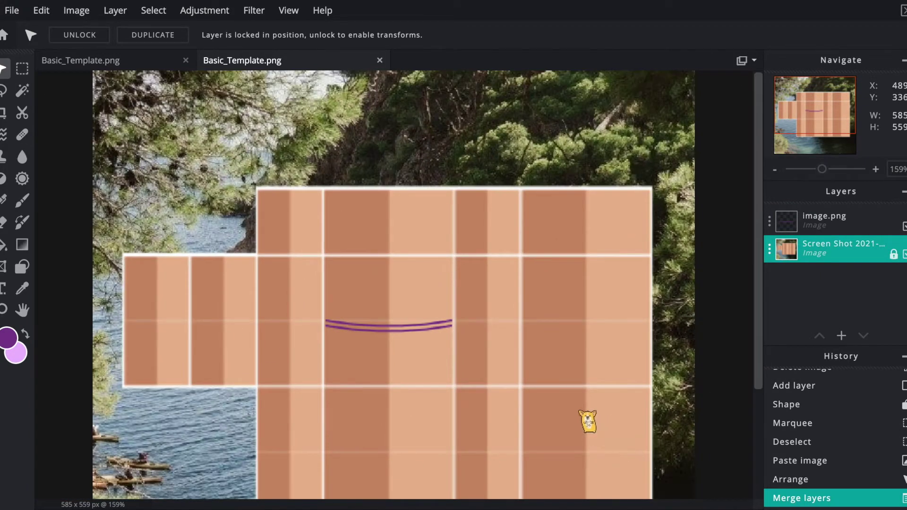
pyautogui.scroll(3, 577, 410)
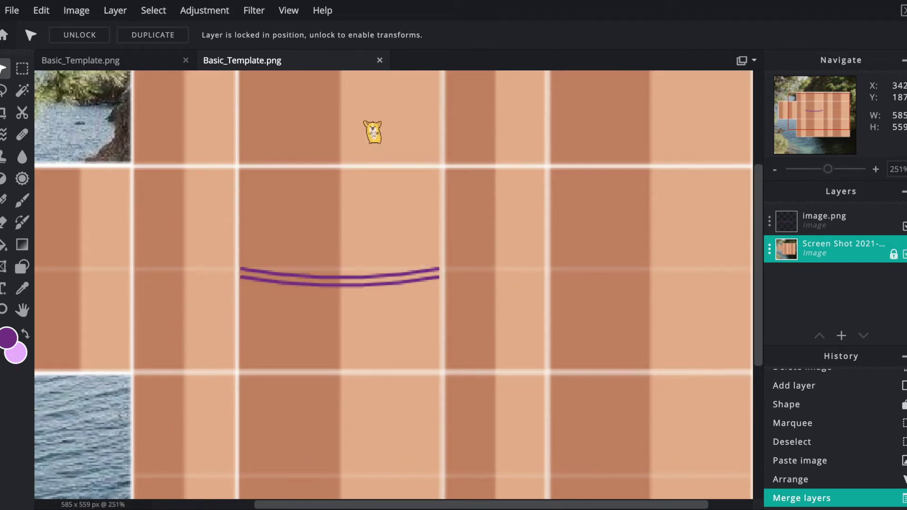
pyautogui.click(90, 60)
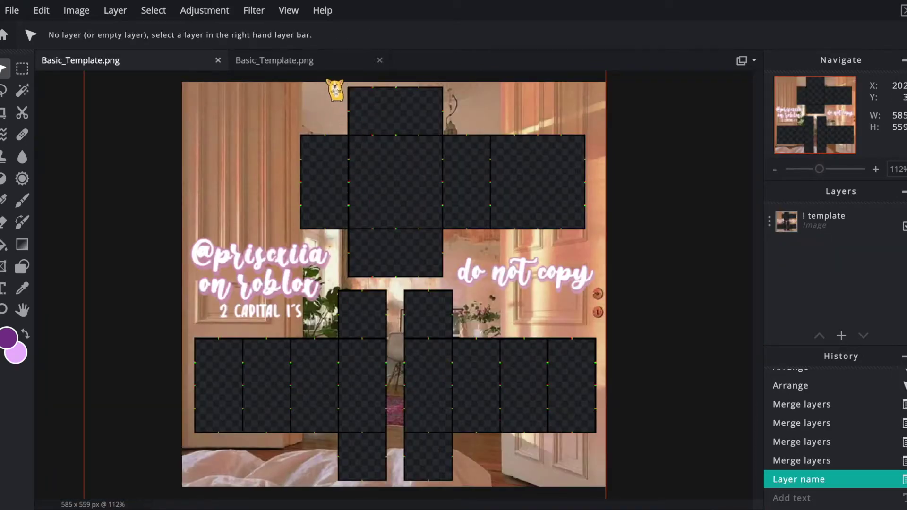
pyautogui.click(326, 62)
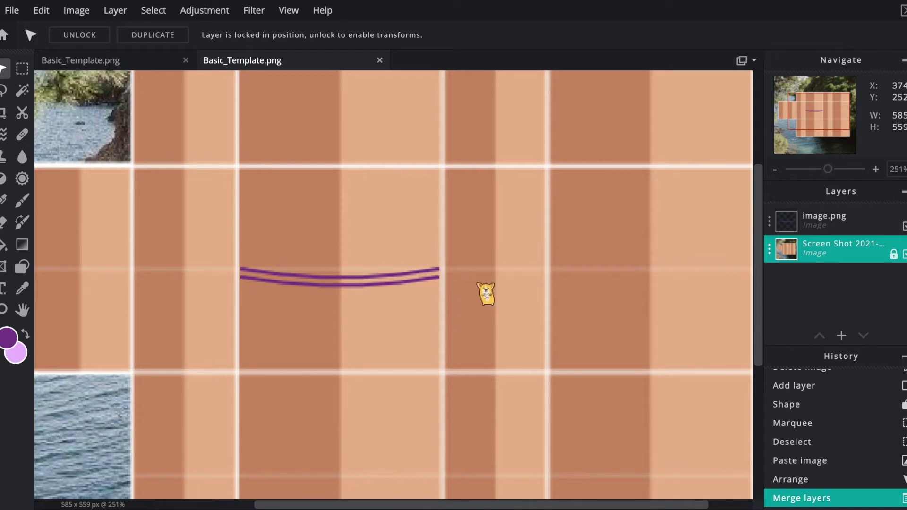
# Step: Draw a shallow purple waistband curve across the narrow neighbouring column
pyautogui.click(22, 267)
pyautogui.scroll(6, 515, 269)
pyautogui.moveTo(325, 270)
pyautogui.mouseDown()
pyautogui.moveTo(554, 282)
pyautogui.moveTo(598, 270)
pyautogui.mouseUp()
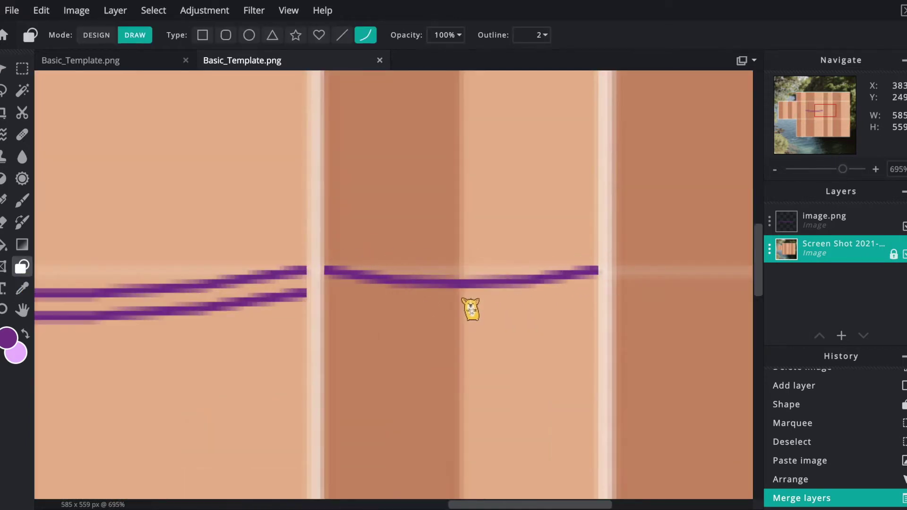
pyautogui.press('m')
pyautogui.hotkey('ctrl', 'z')
pyautogui.press('u')
pyautogui.moveTo(324, 270); pyautogui.dragTo(596, 272)
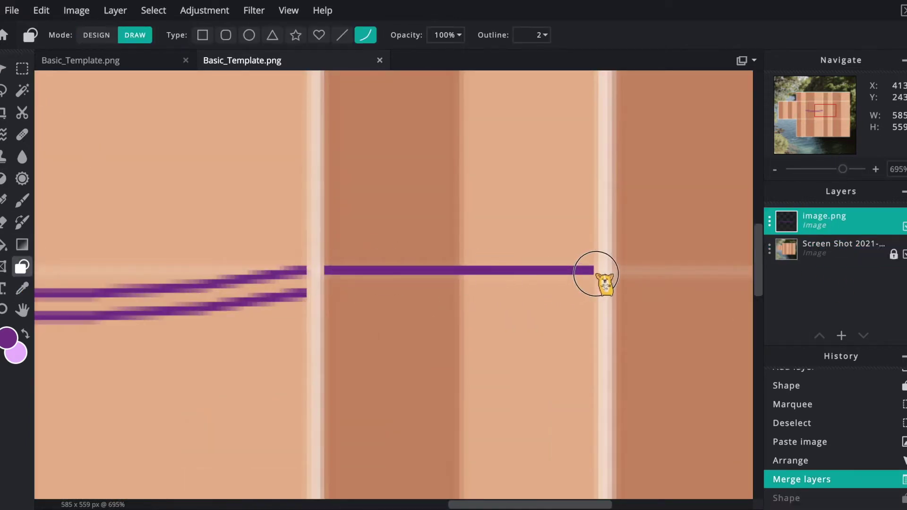
pyautogui.click(463, 291)
pyautogui.click(22, 68)
pyautogui.moveTo(321, 254); pyautogui.dragTo(597, 292)
# Step: Paste a copy of the curve just below the original and merge the two curve layers
pyautogui.hotkey('ctrl', 'c')
pyautogui.hotkey('ctrl', 'v')
pyautogui.click(4, 68)
pyautogui.moveTo(332, 288); pyautogui.dragTo(398, 301)
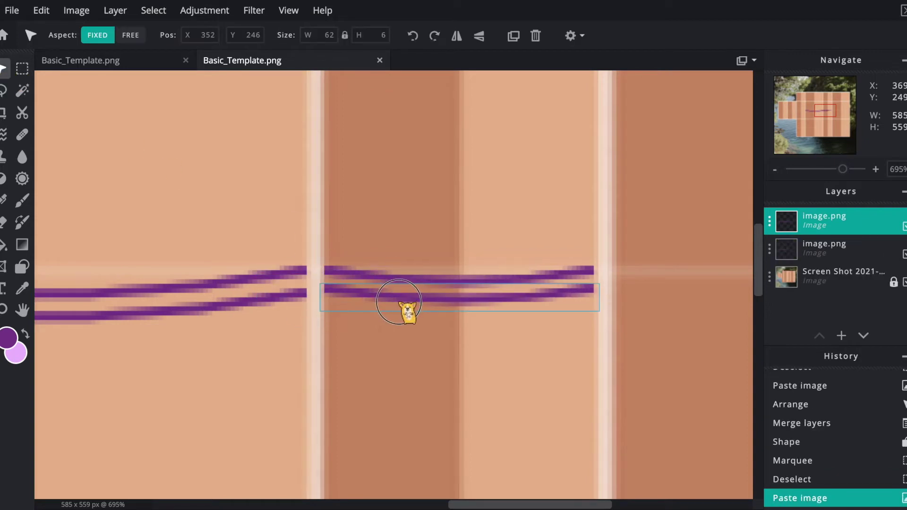
pyautogui.click(473, 340)
pyautogui.scroll(-1, 538, 306)
pyautogui.click(824, 221)
pyautogui.hotkey('ctrl', 'e')
pyautogui.click(22, 70)
pyautogui.moveTo(256, 295); pyautogui.dragTo(517, 353)
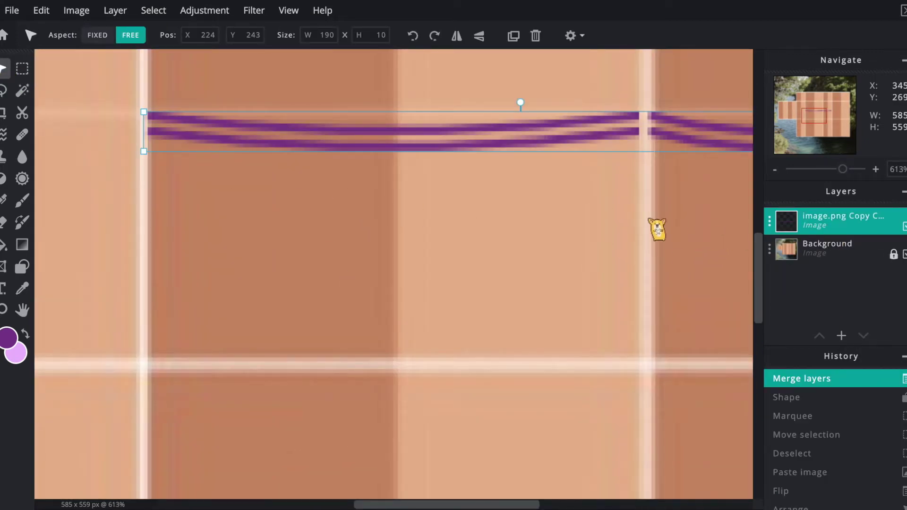
pyautogui.click(657, 228)
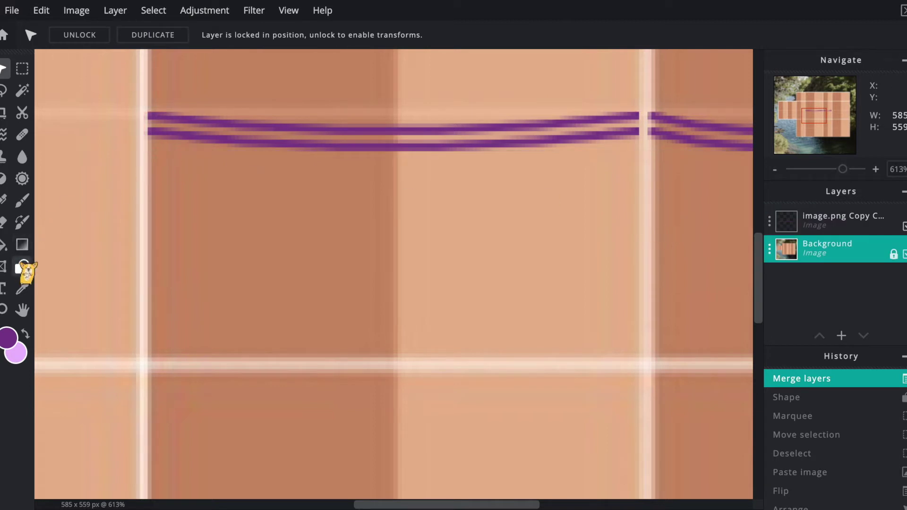
# Step: Draw a slightly curved purple strand hanging down from the waistband
pyautogui.click(21, 266)
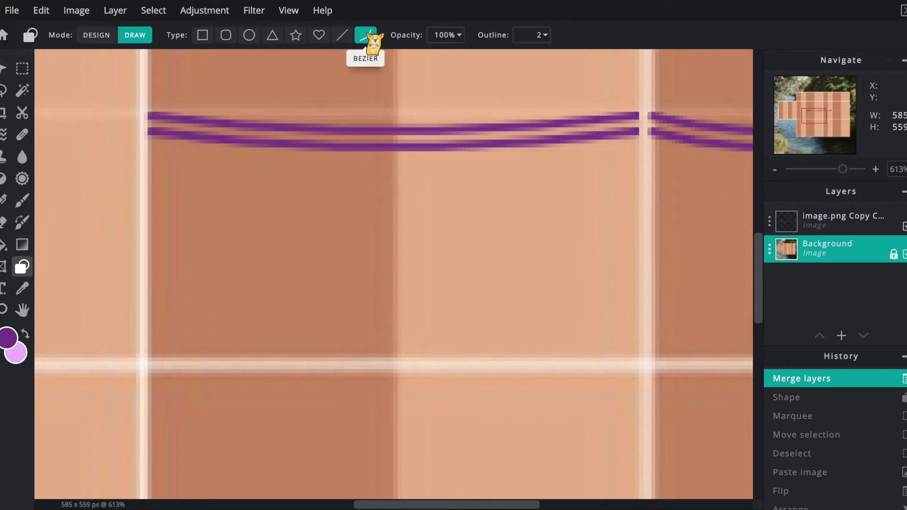
pyautogui.moveTo(385, 151)
pyautogui.mouseDown()
pyautogui.moveTo(367, 318)
pyautogui.moveTo(370, 390)
pyautogui.moveTo(383, 368)
pyautogui.moveTo(395, 368)
pyautogui.moveTo(378, 367)
pyautogui.moveTo(365, 391)
pyautogui.mouseUp()
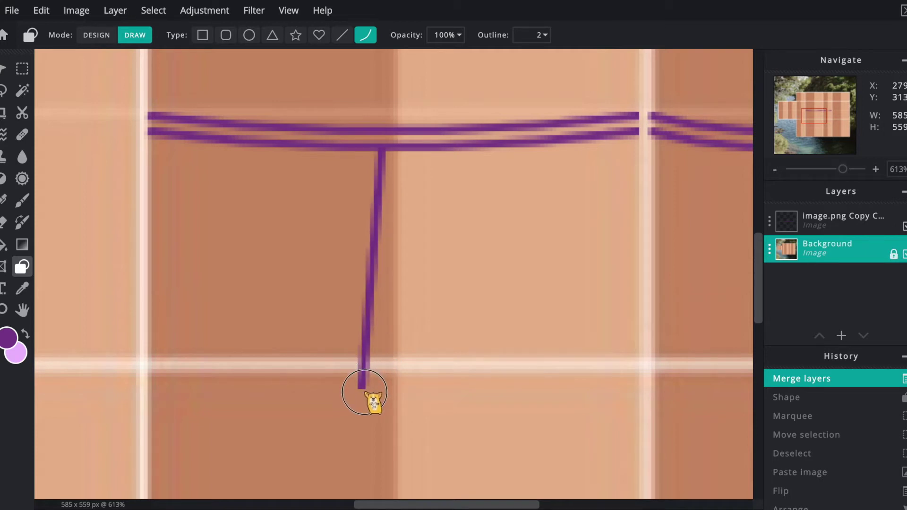
pyautogui.moveTo(365, 390); pyautogui.dragTo(364, 391)
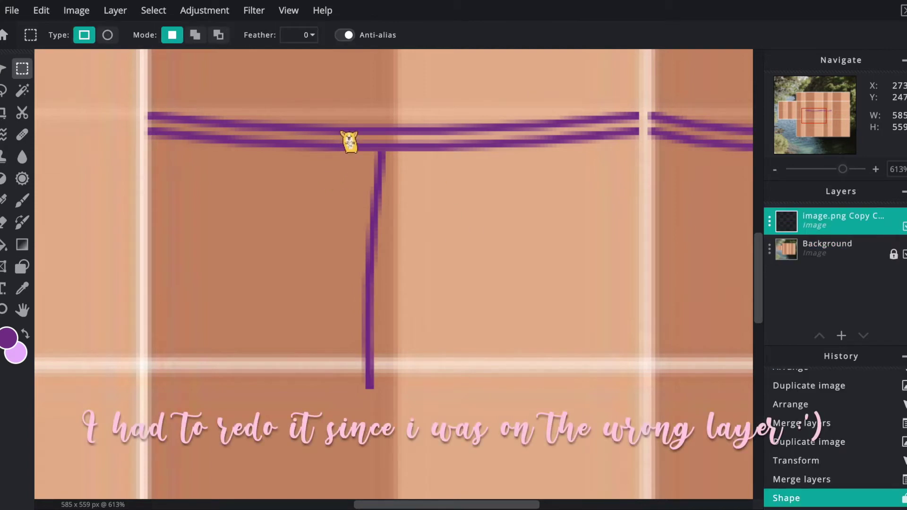
# Step: Duplicate the strand, flip the copy horizontally, and place it just right of the original
pyautogui.moveTo(347, 152); pyautogui.dragTo(433, 408)
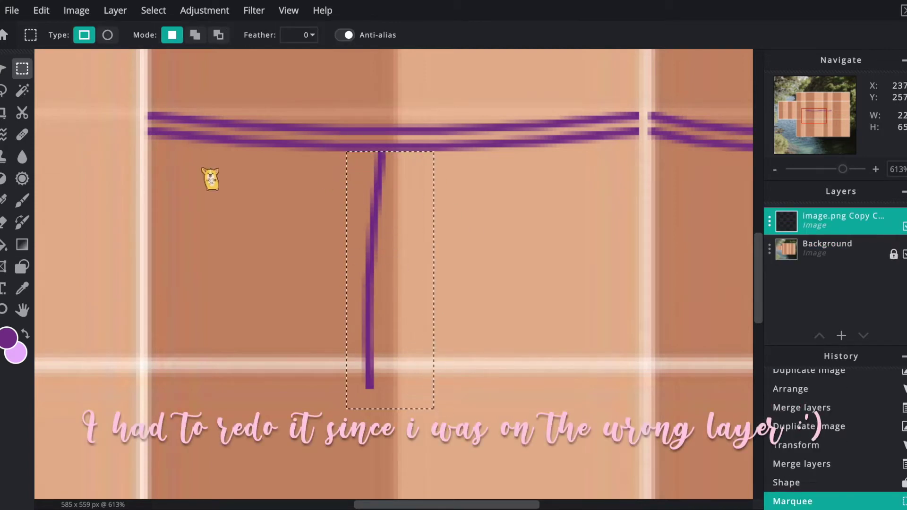
pyautogui.hotkey('ctrl', 'c')
pyautogui.hotkey('ctrl', 'v')
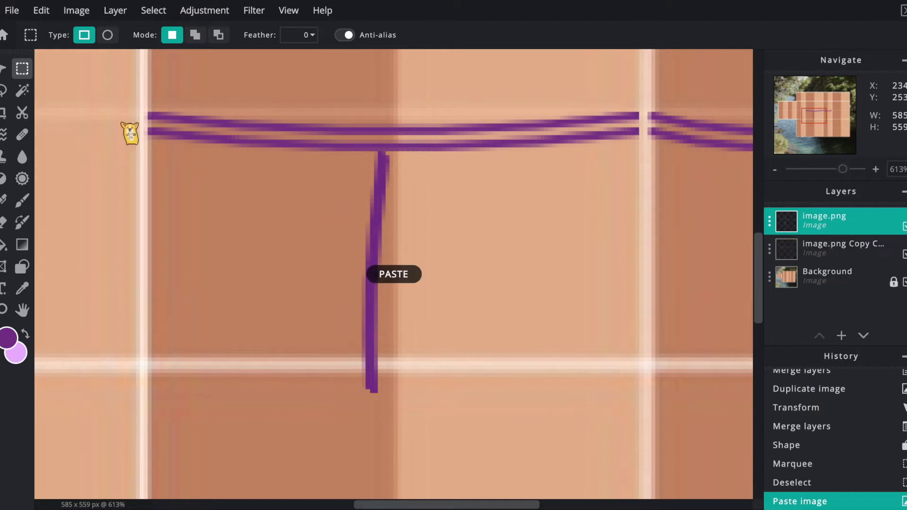
pyautogui.click(4, 70)
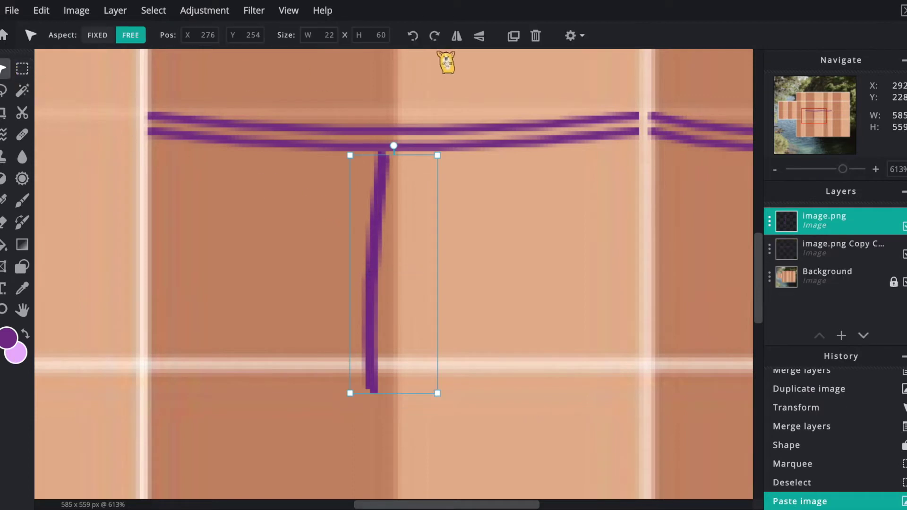
pyautogui.click(456, 36)
pyautogui.moveTo(418, 198); pyautogui.dragTo(424, 198)
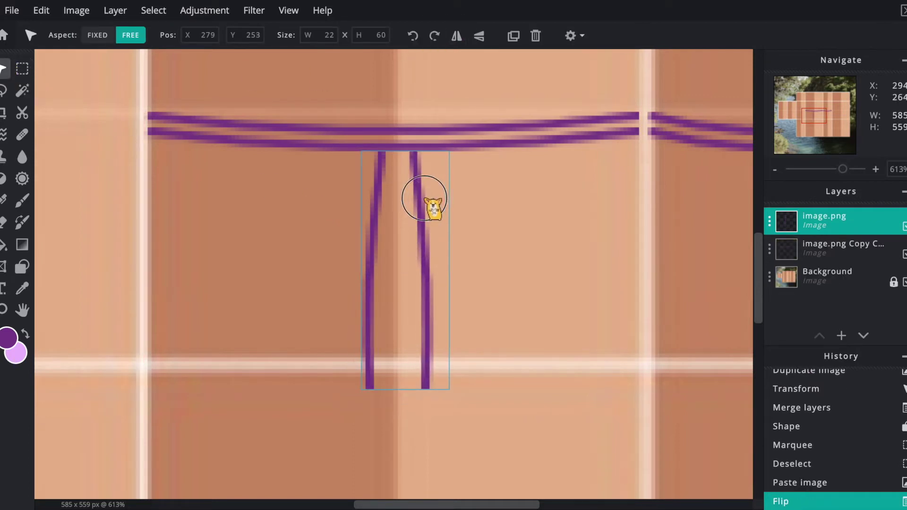
pyautogui.moveTo(425, 199); pyautogui.dragTo(428, 200)
pyautogui.moveTo(407, 139); pyautogui.dragTo(410, 140)
pyautogui.hotkey('ctrl', 'z')
pyautogui.click(591, 234)
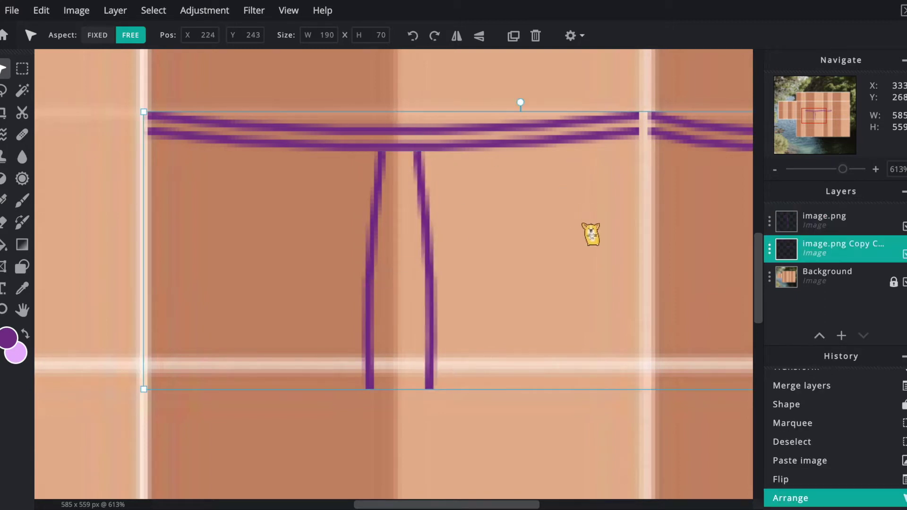
# Step: Join the two strand bottoms with a curved purple bottom line
pyautogui.scroll(2, 366, 413)
pyautogui.scroll(1, 460, 422)
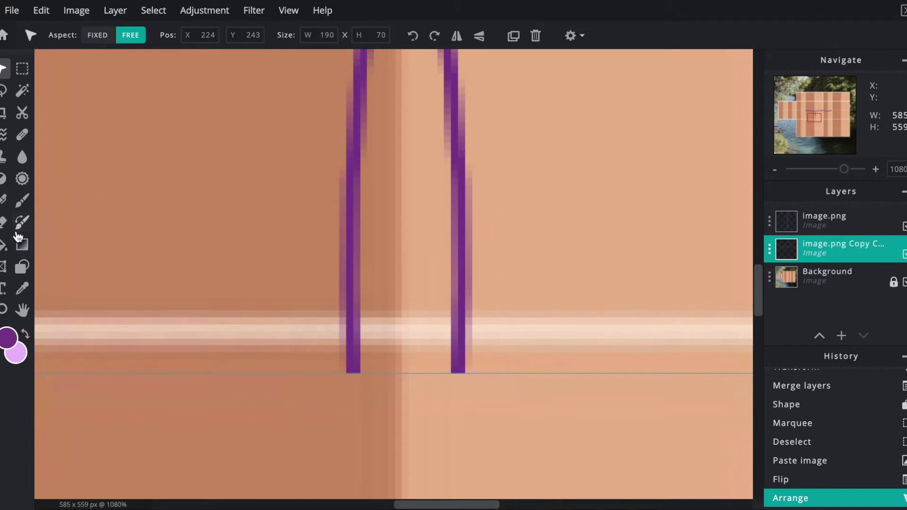
pyautogui.click(22, 266)
pyautogui.moveTo(353, 368); pyautogui.dragTo(458, 368)
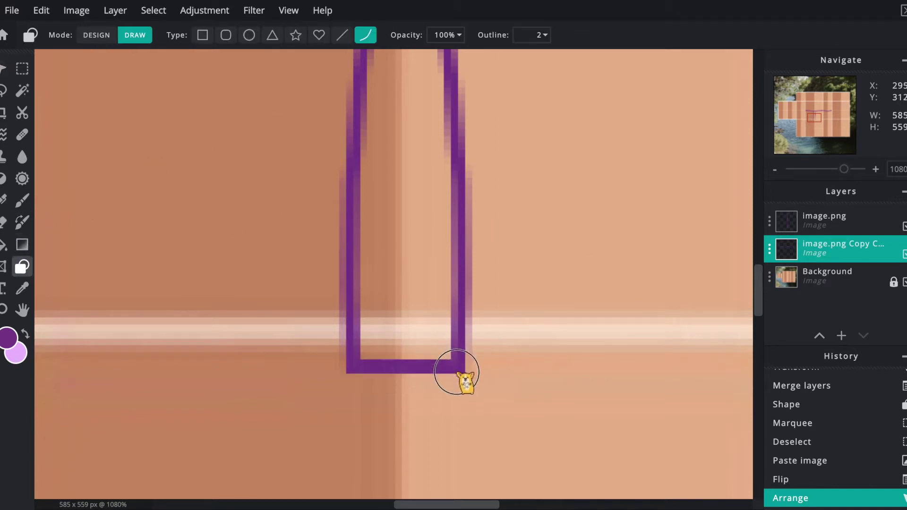
pyautogui.click(405, 390)
pyautogui.scroll(1, 377, 344)
pyautogui.scroll(-9, 367, 346)
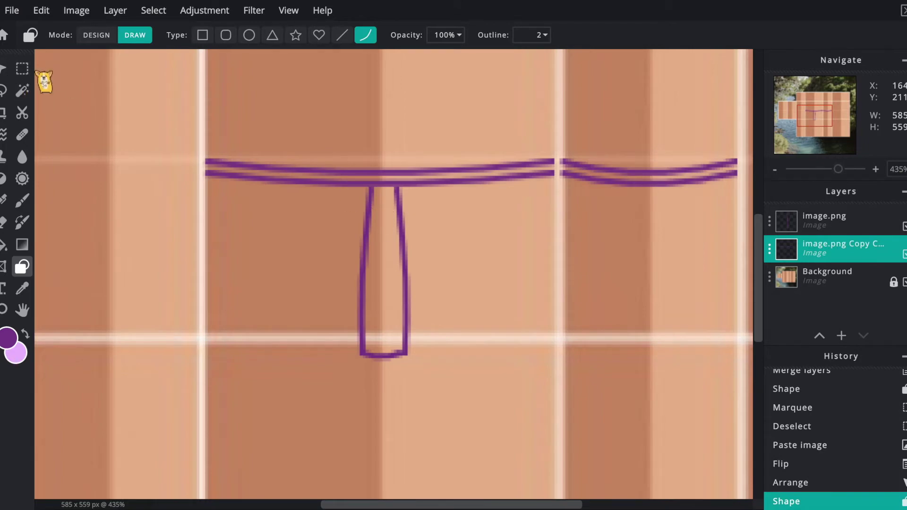
pyautogui.click(786, 225)
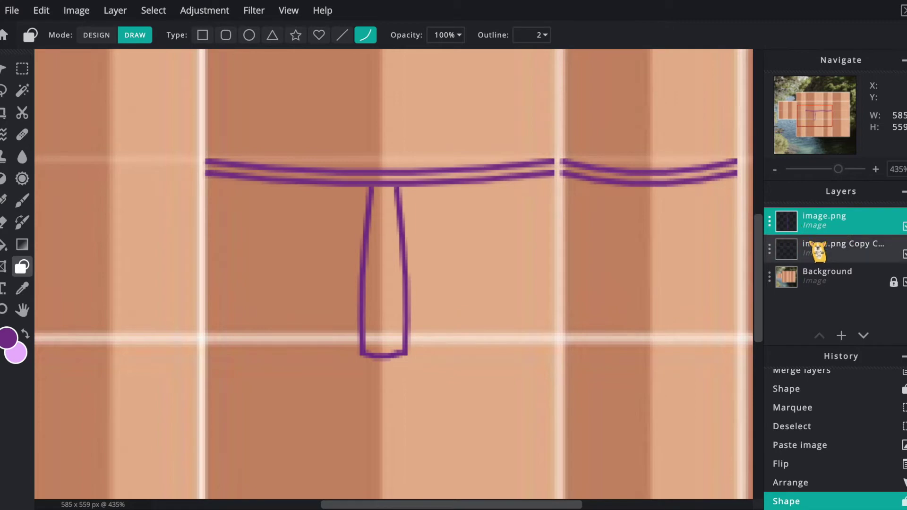
# Step: Merge the pleat into the waistband layer, then draw two more strands to its left with a downward curved bottom
pyautogui.hotkey('ctrl', 'e')
pyautogui.scroll(-2, 427, 363)
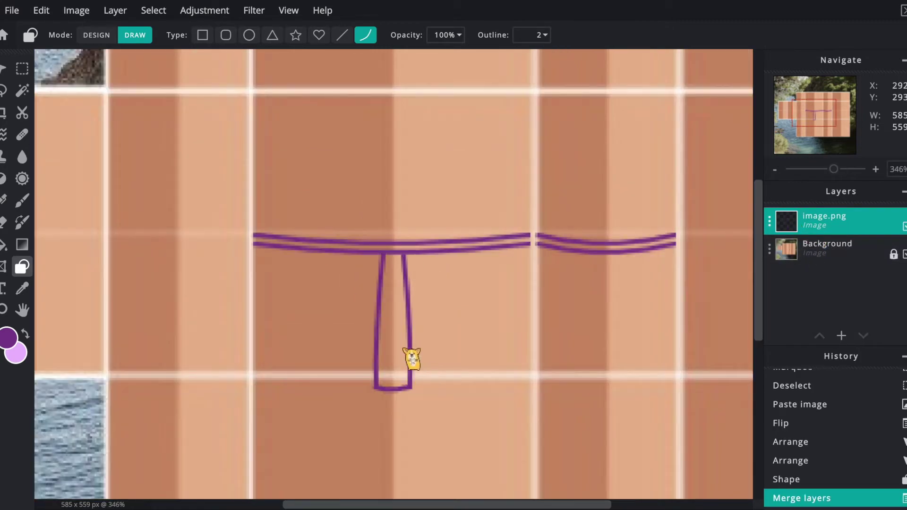
pyautogui.scroll(2, 409, 412)
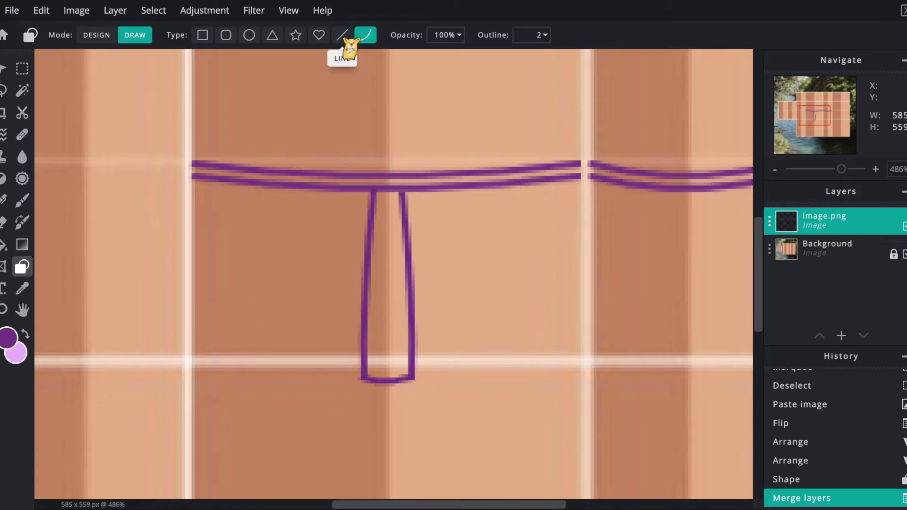
pyautogui.scroll(1, 329, 281)
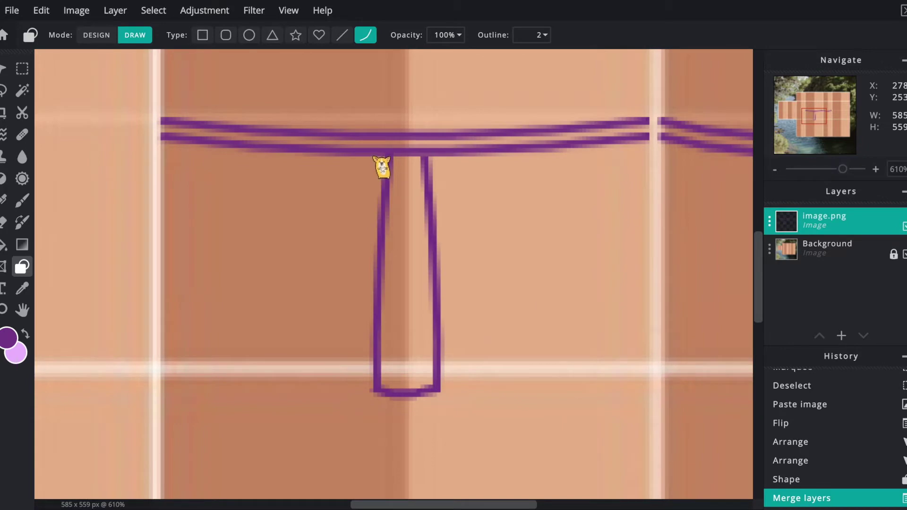
pyautogui.moveTo(368, 155)
pyautogui.mouseDown()
pyautogui.moveTo(354, 211)
pyautogui.moveTo(366, 365)
pyautogui.moveTo(348, 378)
pyautogui.moveTo(349, 395)
pyautogui.mouseUp()
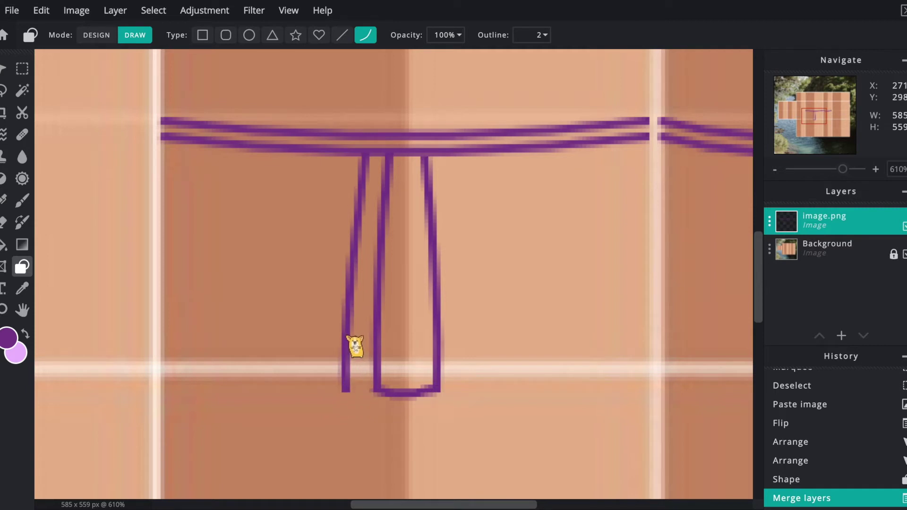
pyautogui.click(347, 336)
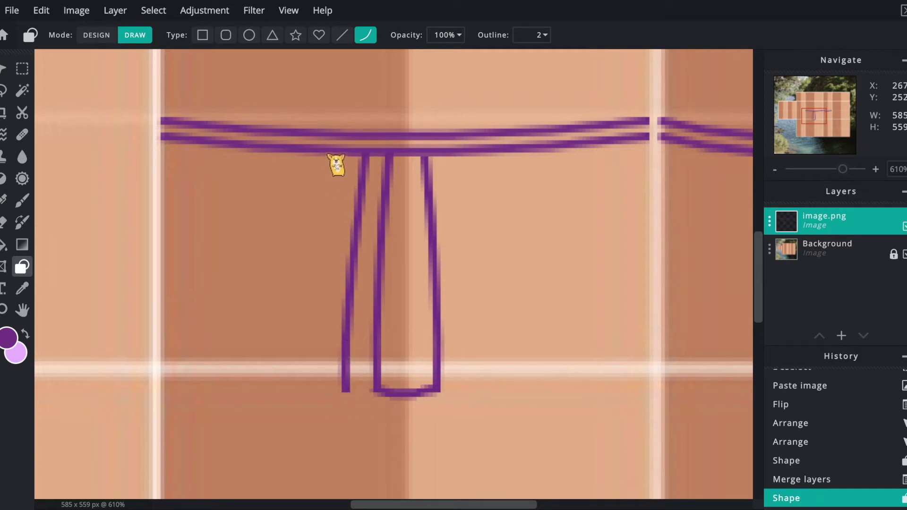
pyautogui.moveTo(318, 154)
pyautogui.mouseDown()
pyautogui.moveTo(288, 392)
pyautogui.moveTo(348, 390)
pyautogui.mouseUp()
pyautogui.click(292, 324)
pyautogui.click(316, 363)
pyautogui.hotkey('ctrl', 'z')
pyautogui.click(316, 408)
# Step: Draw further curved strands and a U-shaped bottom fanning left, then marquee the stroke past the panel edge
pyautogui.moveTo(298, 154); pyautogui.dragTo(256, 389)
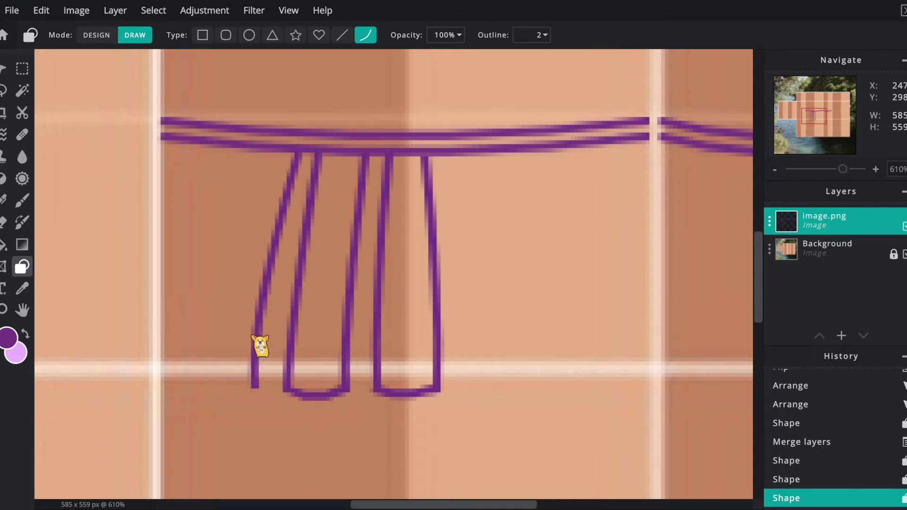
pyautogui.click(267, 272)
pyautogui.moveTo(250, 150)
pyautogui.mouseDown()
pyautogui.moveTo(196, 385)
pyautogui.moveTo(255, 389)
pyautogui.mouseUp()
pyautogui.click(219, 260)
pyautogui.click(223, 415)
pyautogui.moveTo(226, 148)
pyautogui.mouseDown()
pyautogui.moveTo(185, 266)
pyautogui.moveTo(161, 387)
pyautogui.mouseUp()
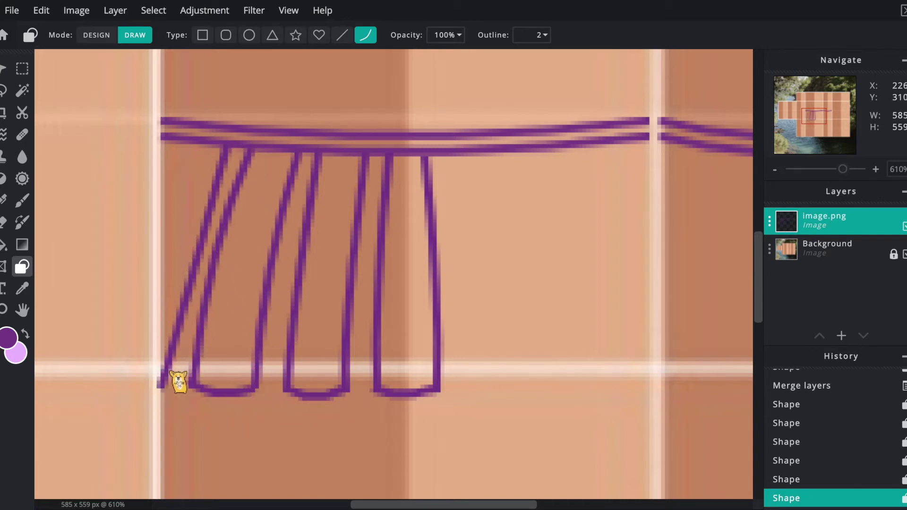
pyautogui.click(193, 227)
pyautogui.moveTo(182, 144); pyautogui.dragTo(111, 327)
pyautogui.moveTo(100, 386); pyautogui.dragTo(101, 389)
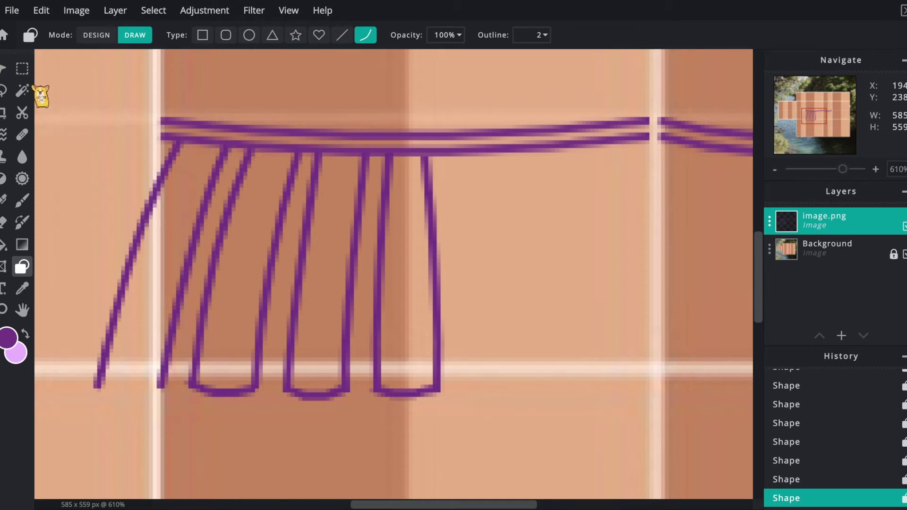
pyautogui.press('m')
pyautogui.moveTo(71, 89); pyautogui.dragTo(156, 436)
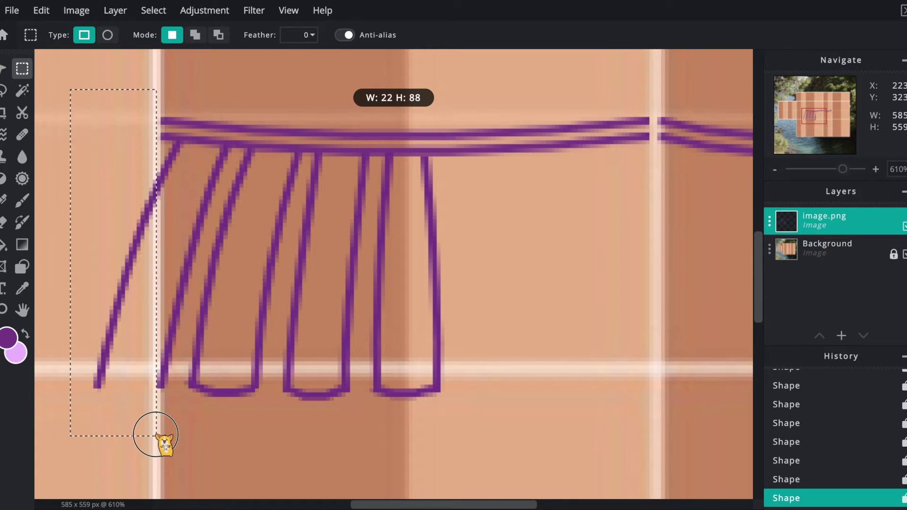
# Step: Delete the leftmost stroke spilling past the panel edge and clear the selection
pyautogui.press('Delete')
pyautogui.hotkey('ctrl', 'd')
pyautogui.scroll(-2, 540, 289)
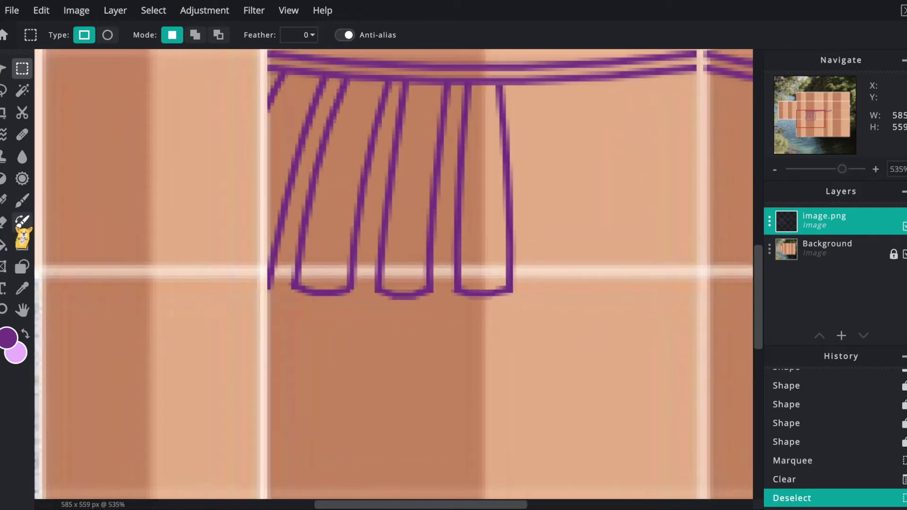
pyautogui.scroll(-1, 561, 199)
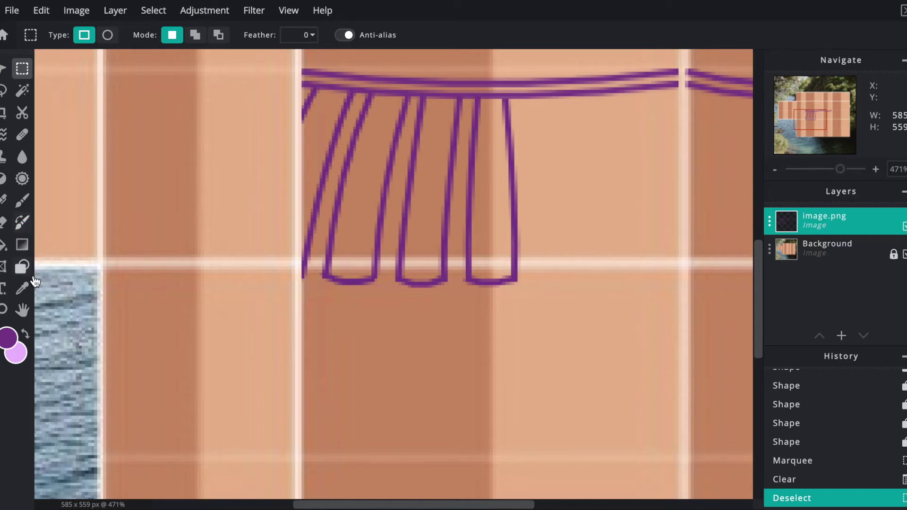
# Step: Draw three short straight purple lines closing the gaps between pleat bottoms along the hem
pyautogui.click(24, 266)
pyautogui.click(342, 36)
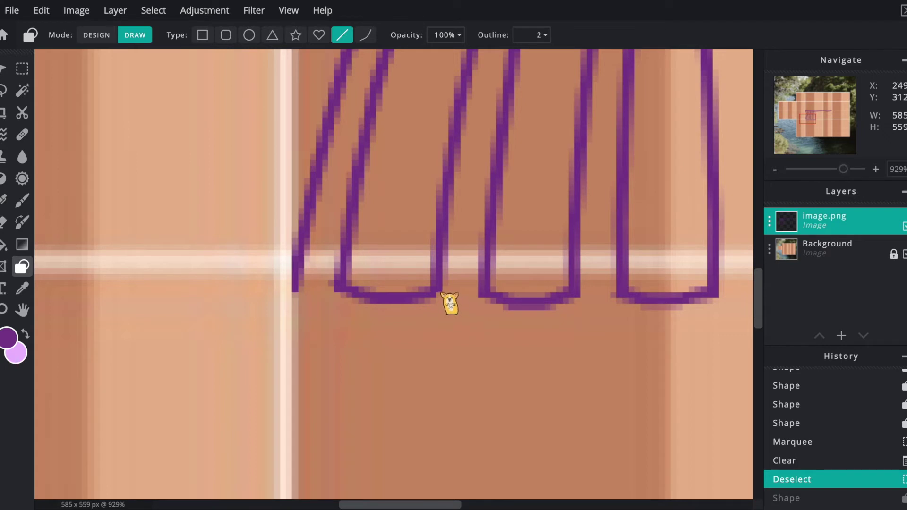
pyautogui.moveTo(442, 293)
pyautogui.mouseDown()
pyautogui.moveTo(468, 293)
pyautogui.moveTo(502, 311)
pyautogui.mouseUp()
pyautogui.hotkey('ctrl', 'z')
pyautogui.moveTo(447, 283); pyautogui.dragTo(481, 287)
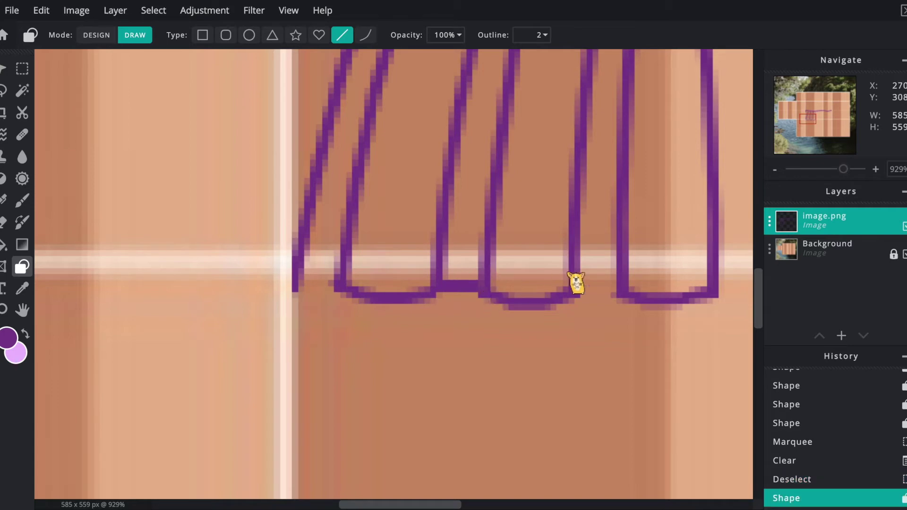
pyautogui.moveTo(586, 292); pyautogui.dragTo(607, 292)
pyautogui.moveTo(306, 277); pyautogui.dragTo(343, 280)
pyautogui.scroll(-10, 633, 179)
pyautogui.scroll(3, 373, 104)
pyautogui.scroll(1, 373, 114)
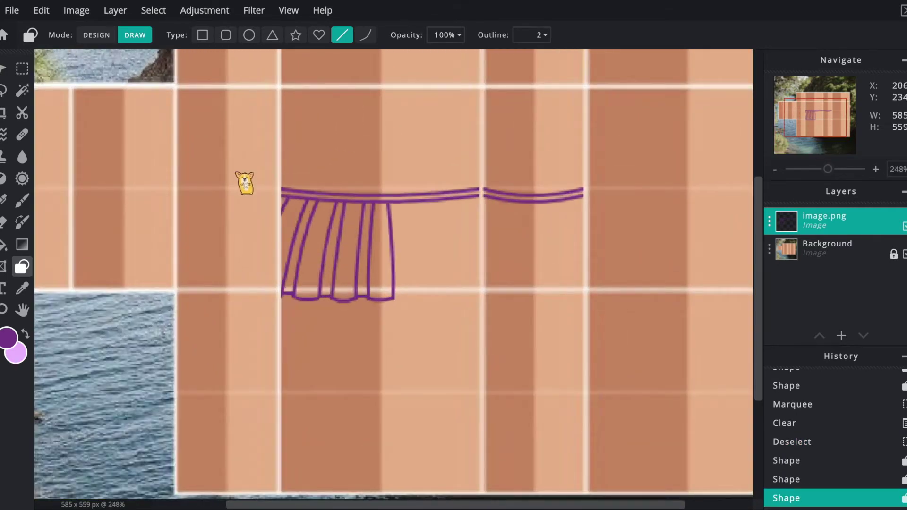
# Step: Paste a copy of the pleated skirt, flip it horizontally and place it beside the original
pyautogui.click(23, 68)
pyautogui.moveTo(268, 193); pyautogui.dragTo(428, 345)
pyautogui.hotkey('ctrl', 'v')
pyautogui.click(4, 68)
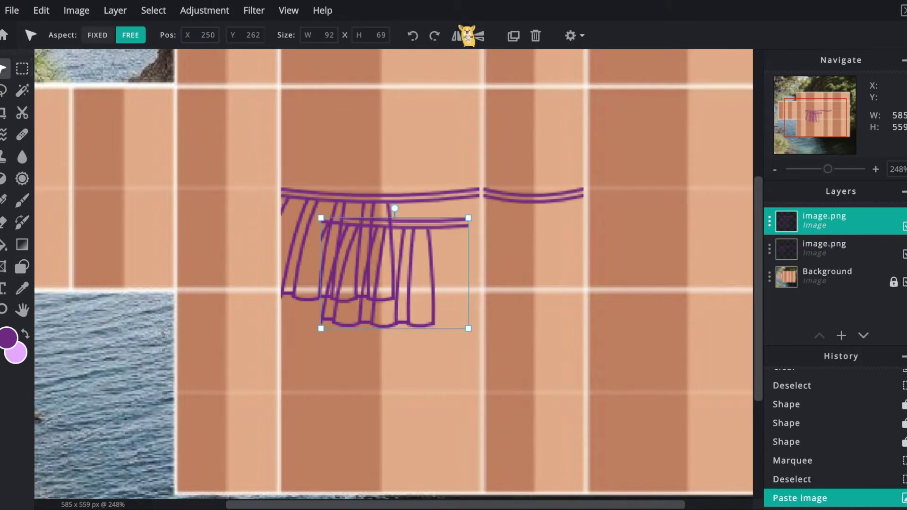
pyautogui.click(456, 36)
pyautogui.moveTo(394, 256); pyautogui.dragTo(424, 276)
pyautogui.scroll(4, 555, 124)
pyautogui.click(192, 177)
pyautogui.scroll(-2, 296, 215)
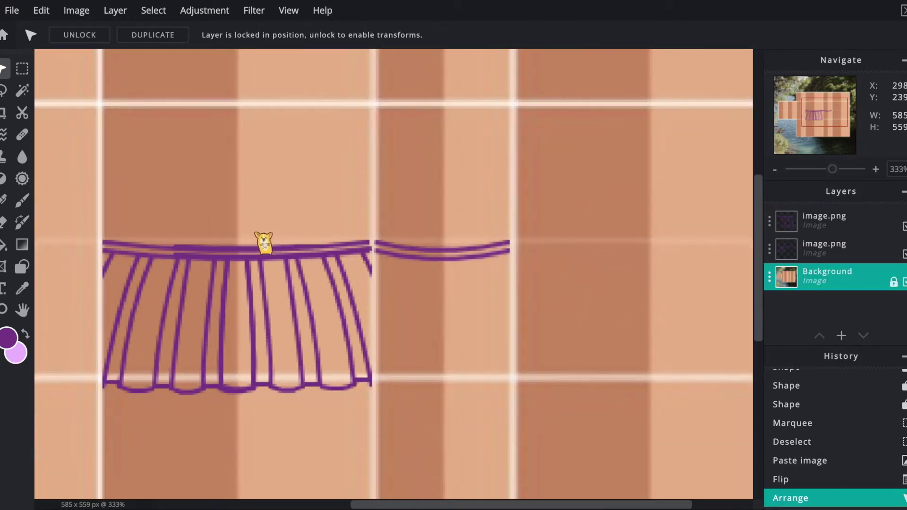
pyautogui.scroll(1, 142, 279)
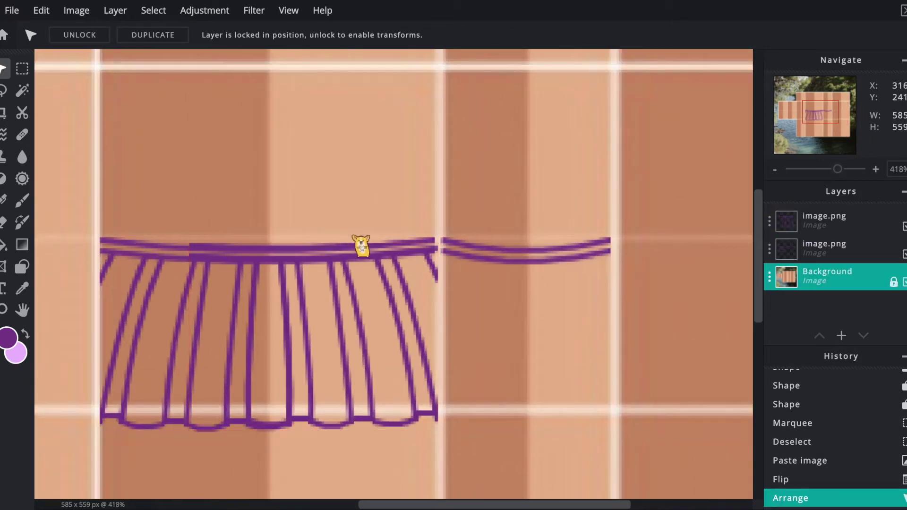
# Step: Clear the doubled waistband lines from the top skirt layer
pyautogui.click(32, 72)
pyautogui.moveTo(173, 189); pyautogui.dragTo(446, 256)
pyautogui.press('Delete')
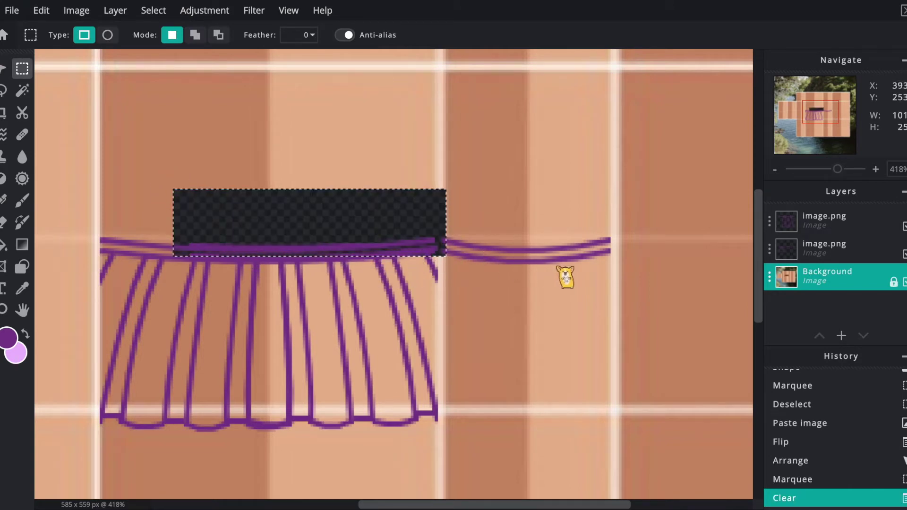
pyautogui.hotkey('ctrl', 'z')
pyautogui.click(824, 249)
pyautogui.click(819, 222)
pyautogui.press('Delete')
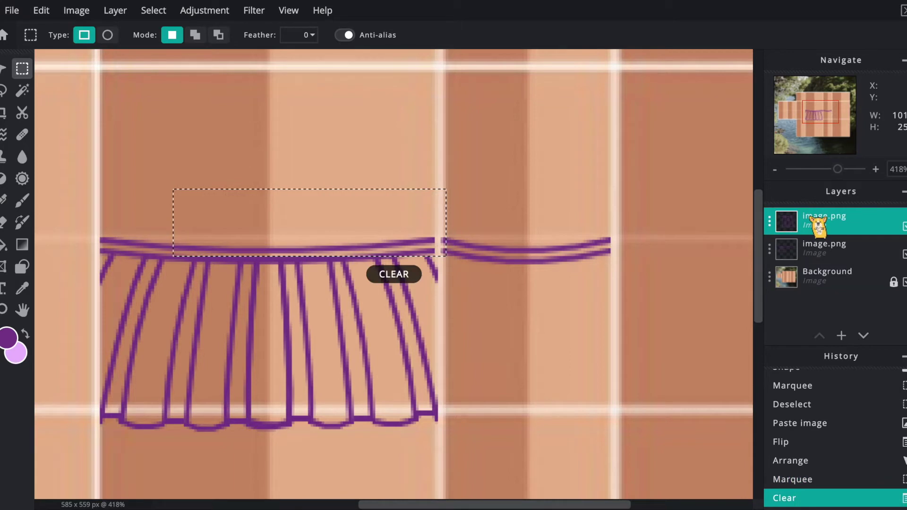
pyautogui.click(318, 228)
pyautogui.scroll(-2, 318, 228)
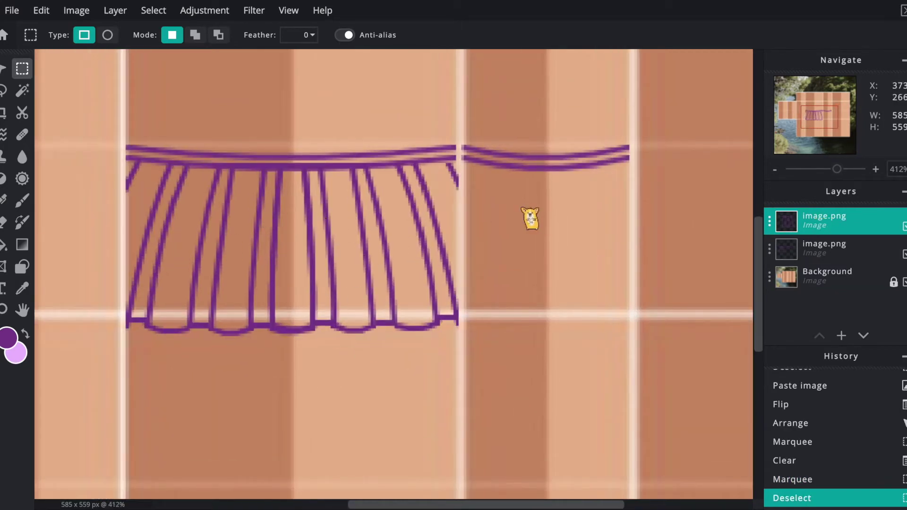
# Step: Paste another skirt copy and move it right onto the next panel
pyautogui.hotkey('ctrl', 'v')
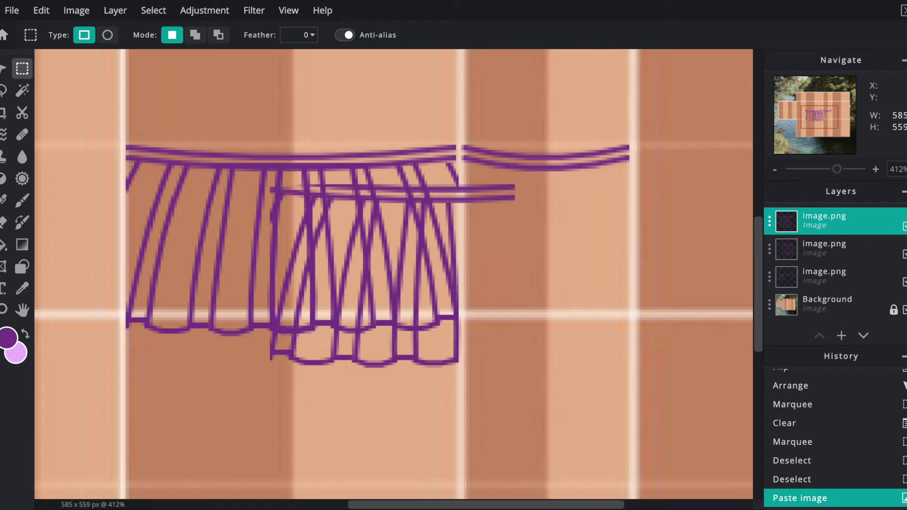
pyautogui.click(3, 69)
pyautogui.moveTo(419, 340)
pyautogui.mouseDown()
pyautogui.moveTo(571, 298)
pyautogui.moveTo(612, 302)
pyautogui.moveTo(568, 286)
pyautogui.mouseUp()
pyautogui.click(283, 118)
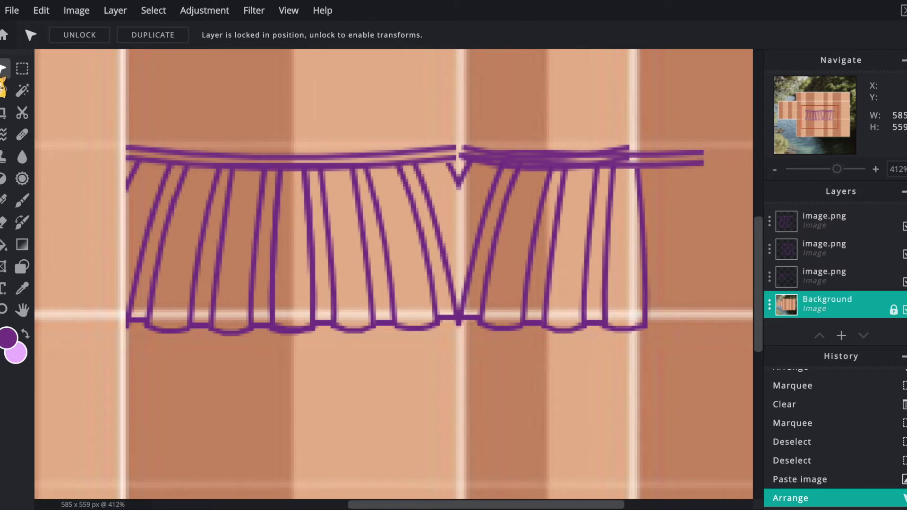
# Step: Delete the overlapping waistband band from the upper skirt layers
pyautogui.click(22, 69)
pyautogui.moveTo(441, 121); pyautogui.dragTo(725, 169)
pyautogui.click(822, 274)
pyautogui.press('Delete')
pyautogui.hotkey('ctrl', 'z')
pyautogui.click(822, 251)
pyautogui.press('Delete')
pyautogui.click(819, 224)
pyautogui.press('Delete')
pyautogui.press('Delete')
# Step: Trim the overflow at the skirt's right edge and merge the pieces into one layer
pyautogui.moveTo(633, 151)
pyautogui.mouseDown()
pyautogui.moveTo(652, 347)
pyautogui.moveTo(682, 337)
pyautogui.mouseUp()
pyautogui.press('Delete')
pyautogui.hotkey('ctrl', 'd')
pyautogui.scroll(-8, 431, 254)
pyautogui.scroll(9, 440, 265)
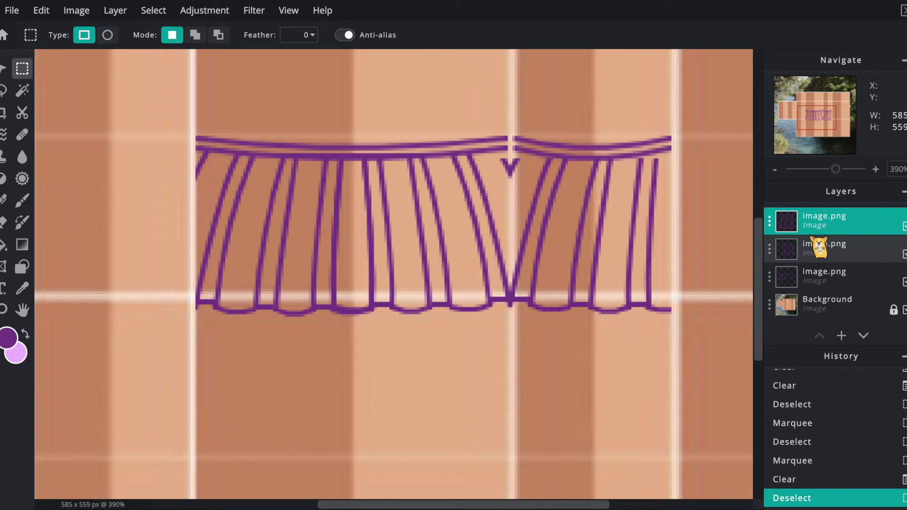
pyautogui.hotkey('ctrl', 'e')
pyautogui.hotkey('ctrl', 'e')
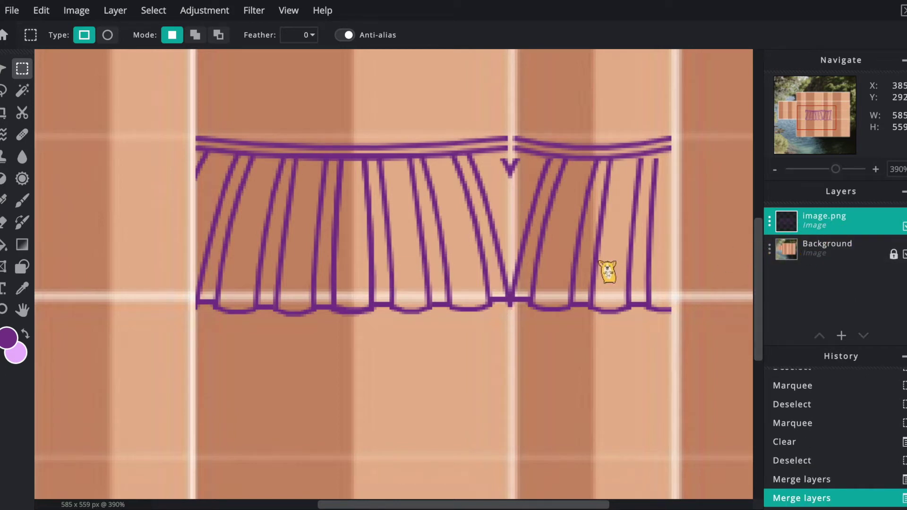
# Step: Add a new empty layer, Layer 11, in the Layers panel
pyautogui.scroll(-2, 595, 267)
pyautogui.scroll(3, 580, 266)
pyautogui.scroll(-3, 53, 185)
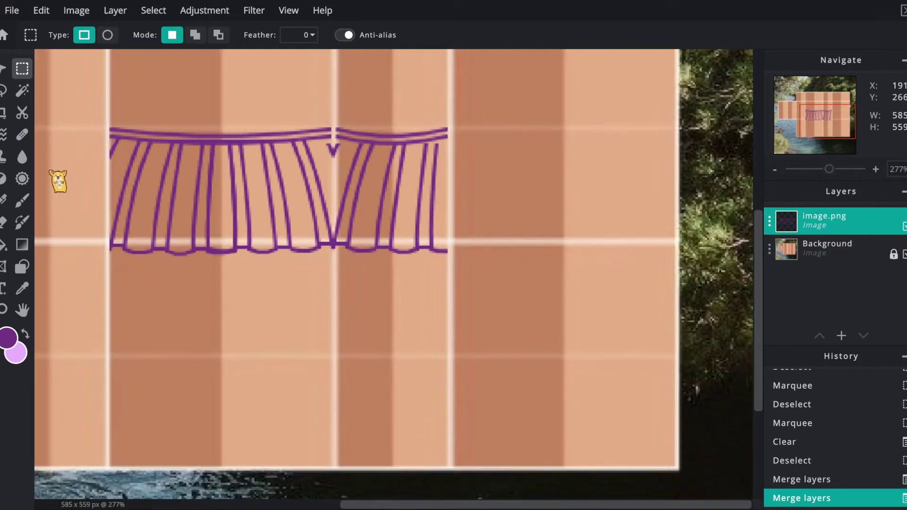
pyautogui.scroll(3, 153, 165)
pyautogui.moveTo(817, 121); pyautogui.dragTo(815, 118)
pyautogui.moveTo(841, 333)
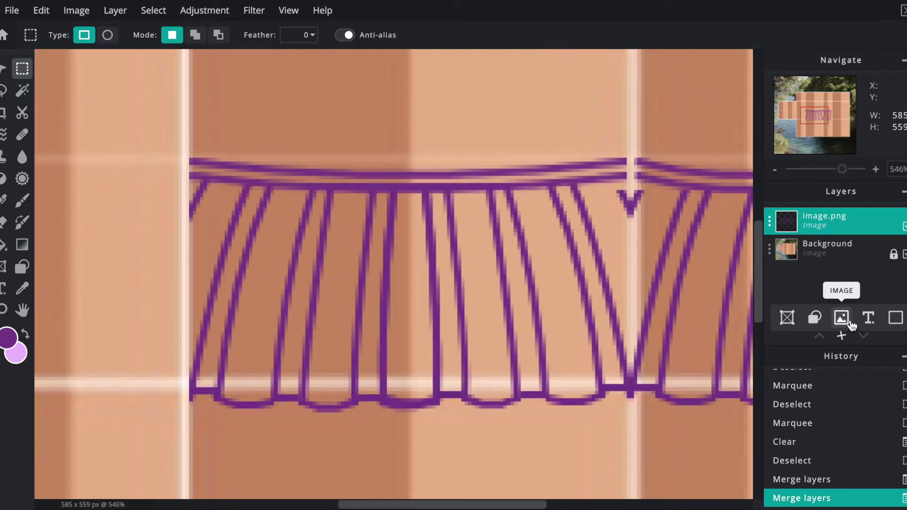
pyautogui.click(895, 318)
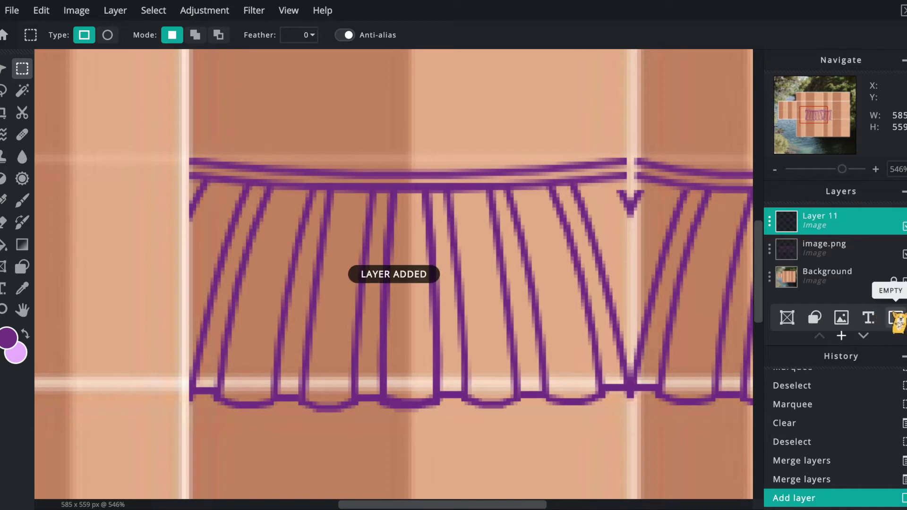
# Step: Swap light pink in as foreground colour, move Layer 11 below the skirt outline, and choose the Brush
pyautogui.click(29, 337)
pyautogui.scroll(2, 479, 314)
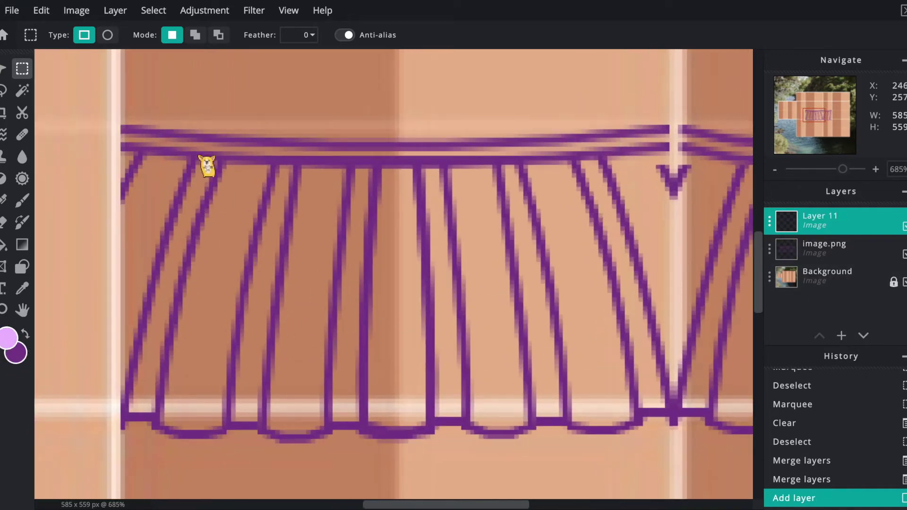
pyautogui.moveTo(809, 226); pyautogui.dragTo(816, 262)
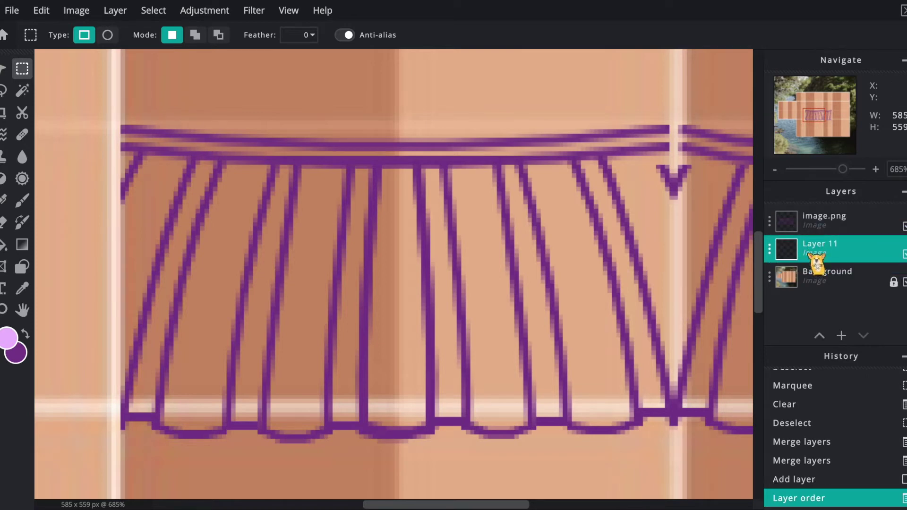
pyautogui.click(24, 202)
pyautogui.click(87, 35)
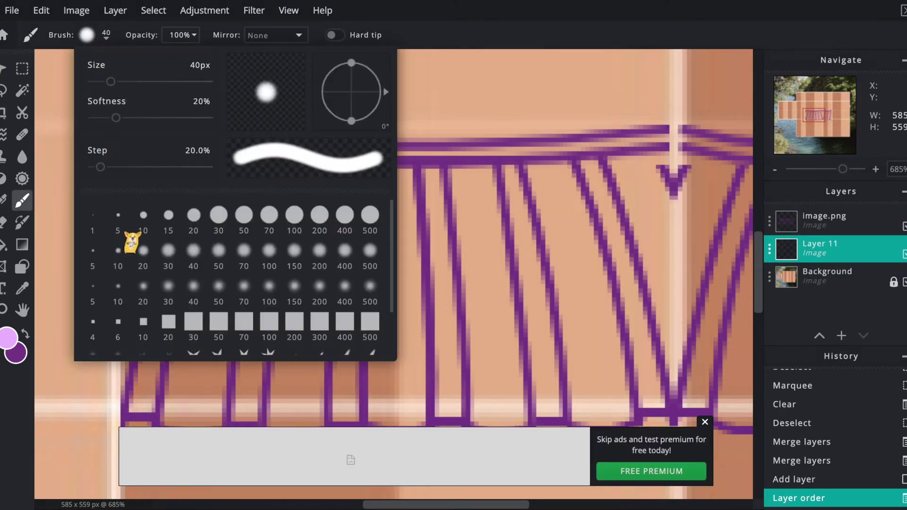
# Step: Set the brush to 20 px and paint light pink fill across the skirt
pyautogui.click(168, 216)
pyautogui.click(86, 35)
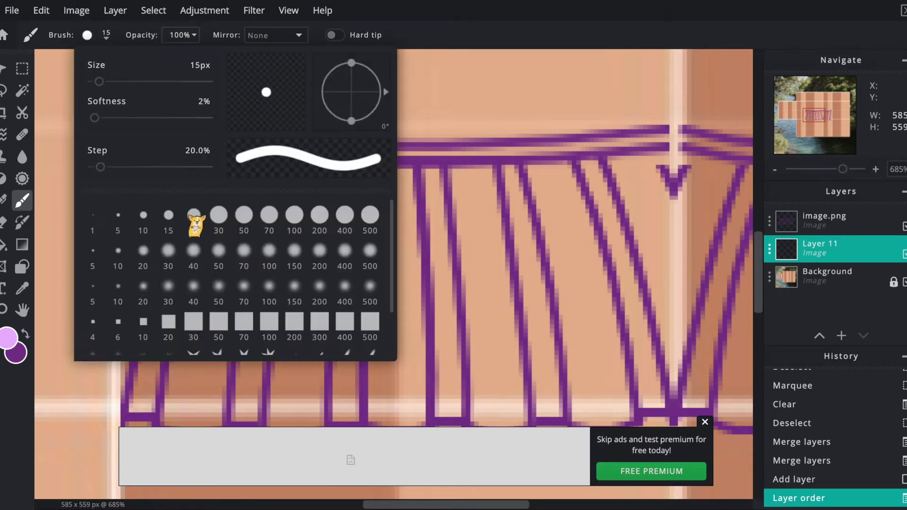
pyautogui.click(193, 217)
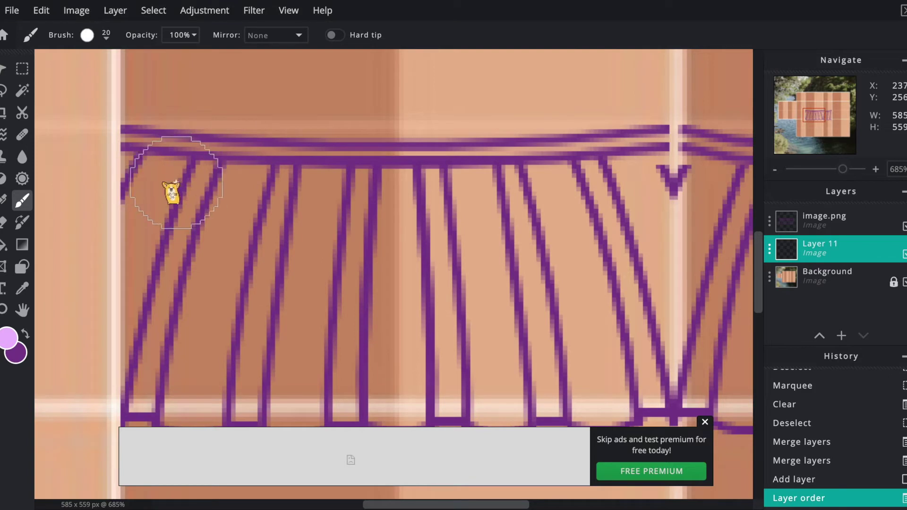
pyautogui.click(705, 422)
pyautogui.moveTo(114, 179)
pyautogui.mouseDown()
pyautogui.moveTo(198, 182)
pyautogui.moveTo(354, 181)
pyautogui.moveTo(169, 179)
pyautogui.moveTo(291, 188)
pyautogui.moveTo(532, 188)
pyautogui.moveTo(669, 178)
pyautogui.mouseUp()
pyautogui.hotkey('ctrl', 'z')
# Step: Erase excess pink around the skirt with a small hard eraser and retouch the corner
pyautogui.hotkey('ctrl', 'z')
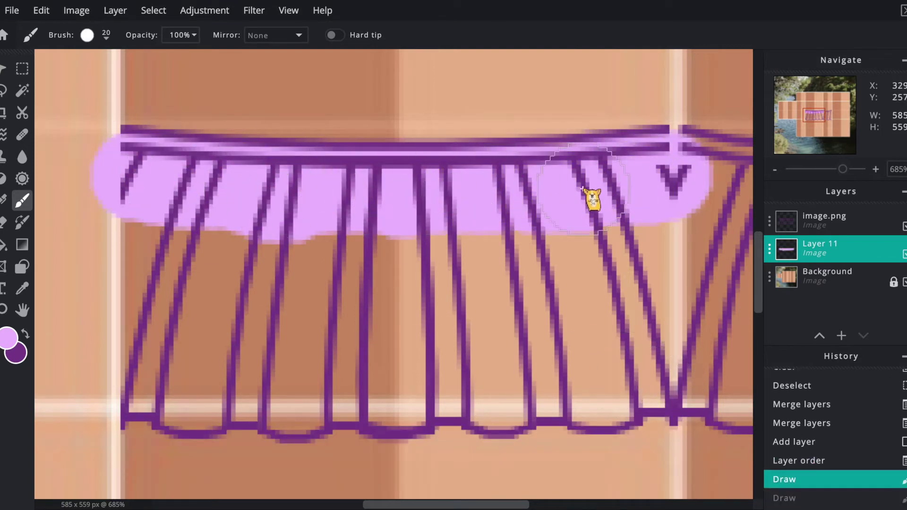
pyautogui.scroll(-3, 302, 231)
pyautogui.moveTo(208, 255)
pyautogui.mouseDown()
pyautogui.moveTo(404, 246)
pyautogui.moveTo(640, 209)
pyautogui.moveTo(624, 270)
pyautogui.moveTo(671, 314)
pyautogui.mouseUp()
pyautogui.scroll(2, 227, 239)
# Step: Delete the stray pink left of the skirt and past its right end
pyautogui.click(23, 68)
pyautogui.moveTo(129, 91); pyautogui.dragTo(181, 420)
pyautogui.press('Delete')
pyautogui.scroll(-6, 660, 219)
pyautogui.moveTo(322, 218); pyautogui.dragTo(604, 222)
pyautogui.press('Delete')
pyautogui.press('Delete')
pyautogui.click(626, 245)
pyautogui.hotkey('ctrl', 'd')
pyautogui.scroll(6, 581, 180)
pyautogui.click(3, 222)
pyautogui.click(86, 36)
pyautogui.click(109, 114)
pyautogui.scroll(6, 491, 197)
pyautogui.moveTo(449, 222); pyautogui.dragTo(383, 218)
pyautogui.scroll(-6, 401, 288)
pyautogui.scroll(8, 569, 269)
pyautogui.click(22, 201)
pyautogui.moveTo(190, 394); pyautogui.dragTo(224, 387)
pyautogui.scroll(-5, 189, 335)
pyautogui.hotkey('ctrl', 'z')
pyautogui.click(206, 375)
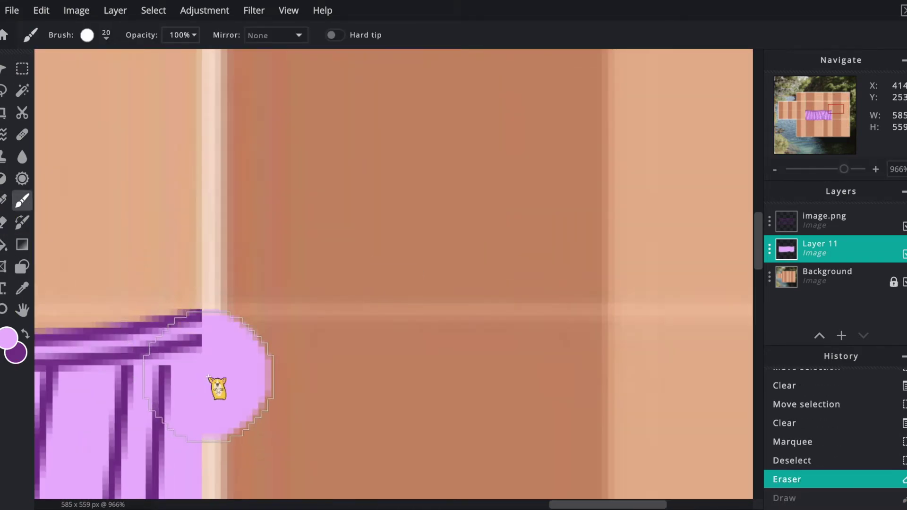
# Step: Select and delete the pink overflow beside the skirt's lower left
pyautogui.click(22, 69)
pyautogui.moveTo(197, 308); pyautogui.dragTo(309, 461)
pyautogui.moveTo(245, 428); pyautogui.dragTo(252, 428)
pyautogui.press('Delete')
pyautogui.hotkey('ctrl', 'd')
# Step: Erase the stray pink along and below the skirt's hem
pyautogui.press('e')
pyautogui.scroll(5, 274, 283)
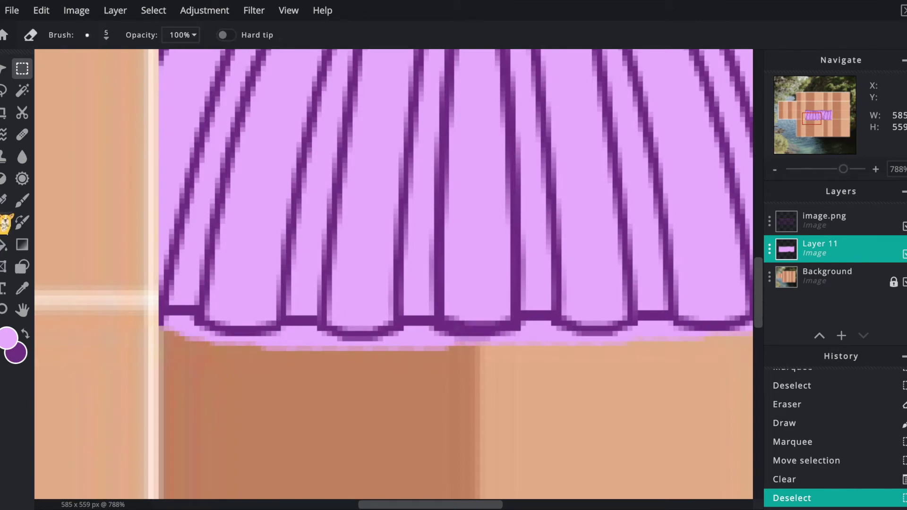
pyautogui.moveTo(232, 331)
pyautogui.mouseDown()
pyautogui.moveTo(399, 356)
pyautogui.moveTo(732, 357)
pyautogui.mouseUp()
pyautogui.scroll(-6, 680, 336)
pyautogui.scroll(7, 411, 338)
pyautogui.moveTo(132, 382)
pyautogui.mouseDown()
pyautogui.moveTo(242, 367)
pyautogui.moveTo(657, 362)
pyautogui.mouseUp()
pyautogui.scroll(-9, 622, 329)
pyautogui.scroll(5, 443, 336)
pyautogui.moveTo(304, 334)
pyautogui.mouseDown()
pyautogui.moveTo(434, 344)
pyautogui.moveTo(455, 376)
pyautogui.moveTo(493, 351)
pyautogui.moveTo(622, 356)
pyautogui.moveTo(688, 352)
pyautogui.mouseUp()
# Step: Touch up pink along the hem and right corner with a 5 px brush
pyautogui.click(22, 200)
pyautogui.click(87, 35)
pyautogui.click(115, 215)
pyautogui.scroll(4, 448, 314)
pyautogui.click(302, 267)
pyautogui.click(387, 309)
pyautogui.scroll(-6, 448, 302)
pyautogui.scroll(7, 600, 304)
pyautogui.moveTo(612, 334); pyautogui.dragTo(626, 332)
# Step: Delete the pink overflow past the skirt's right corner
pyautogui.press('m')
pyautogui.moveTo(619, 284); pyautogui.dragTo(697, 415)
pyautogui.press('Delete')
pyautogui.click(705, 423)
pyautogui.hotkey('ctrl', 'd')
pyautogui.scroll(-8, 484, 318)
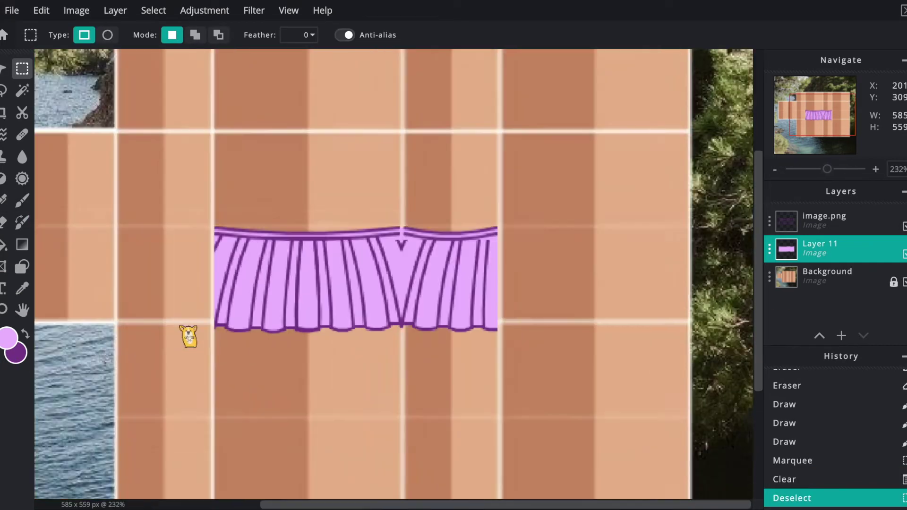
# Step: Add empty Layer 12 at the top and open the colour picker on light pink #ECBAFF
pyautogui.scroll(2, 189, 334)
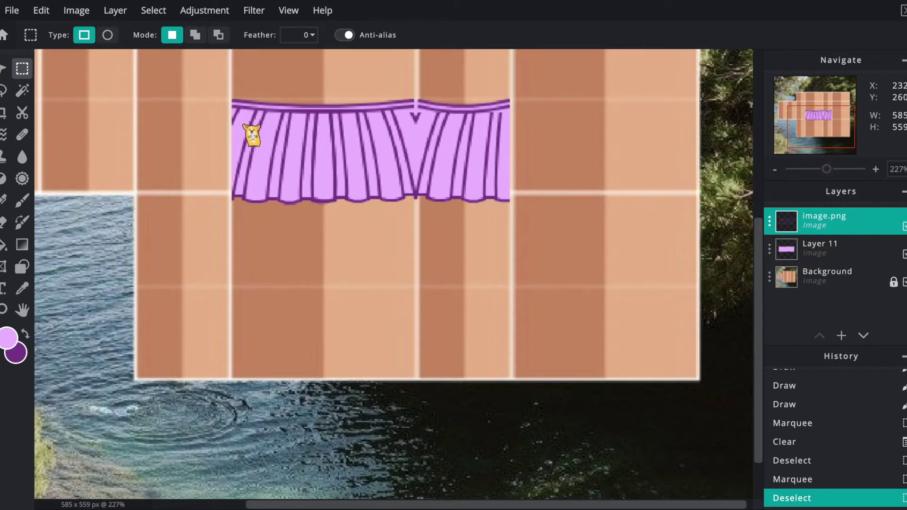
pyautogui.scroll(3, 250, 133)
pyautogui.scroll(3, 405, 172)
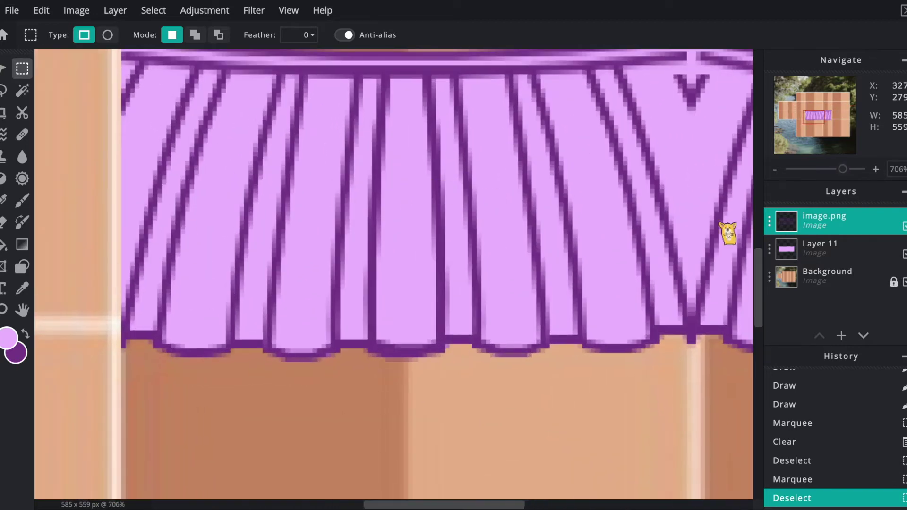
pyautogui.click(841, 335)
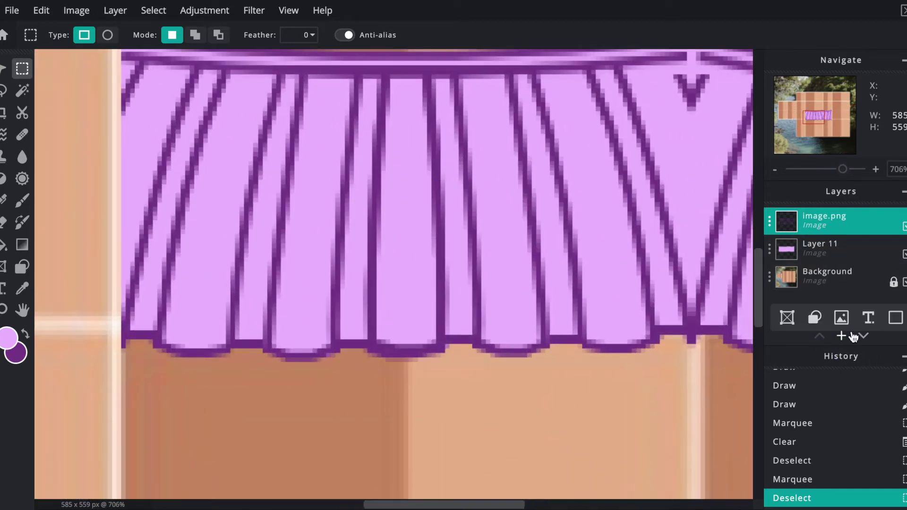
pyautogui.click(895, 318)
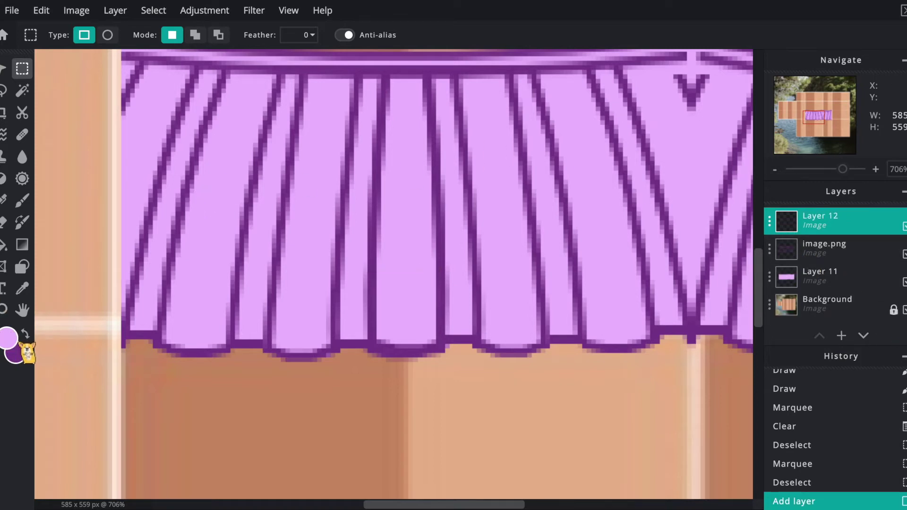
pyautogui.click(13, 339)
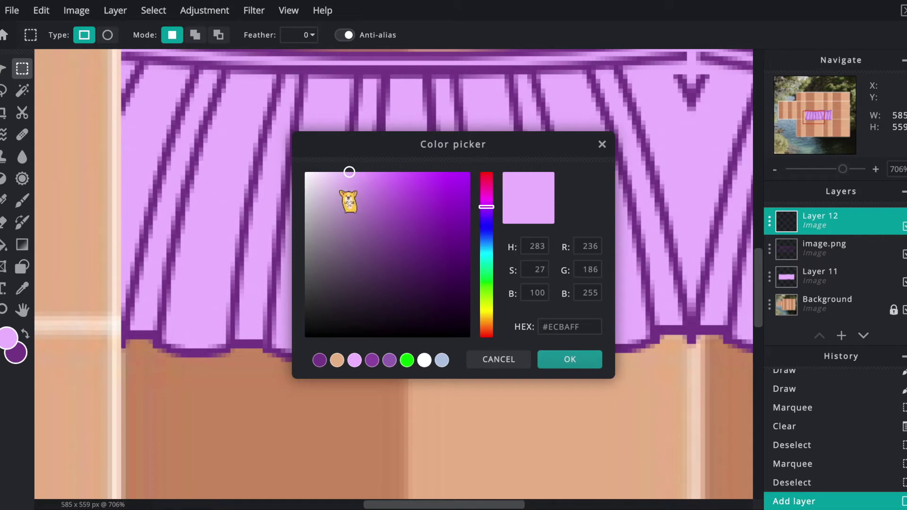
# Step: Choose the softer purple #AB75BF and paint a first pleat fold line
pyautogui.click(400, 229)
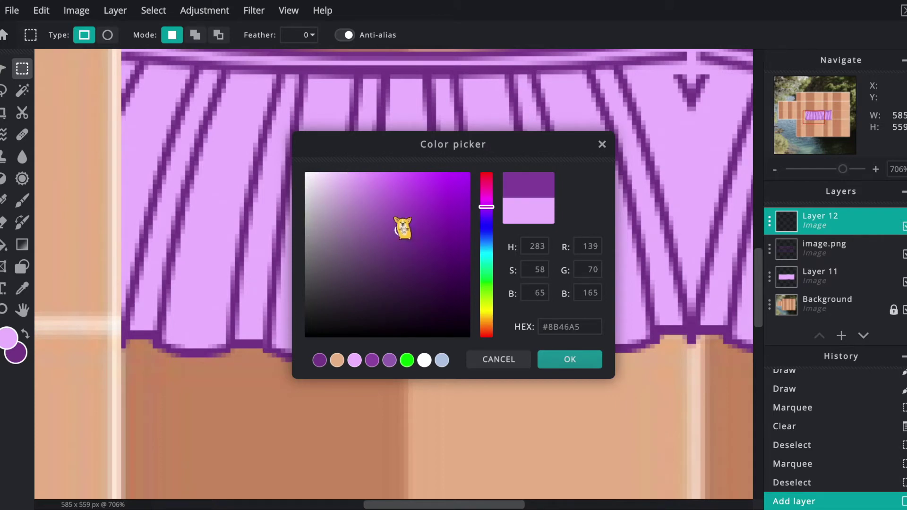
pyautogui.moveTo(399, 210); pyautogui.dragTo(370, 213)
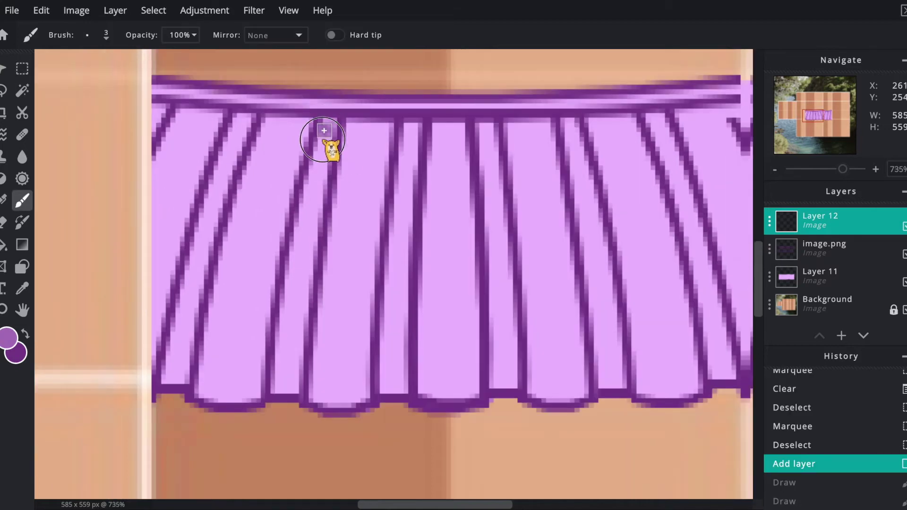
pyautogui.moveTo(324, 131)
pyautogui.mouseDown()
pyautogui.moveTo(283, 270)
pyautogui.moveTo(281, 395)
pyautogui.moveTo(296, 391)
pyautogui.moveTo(300, 293)
pyautogui.moveTo(333, 117)
pyautogui.mouseUp()
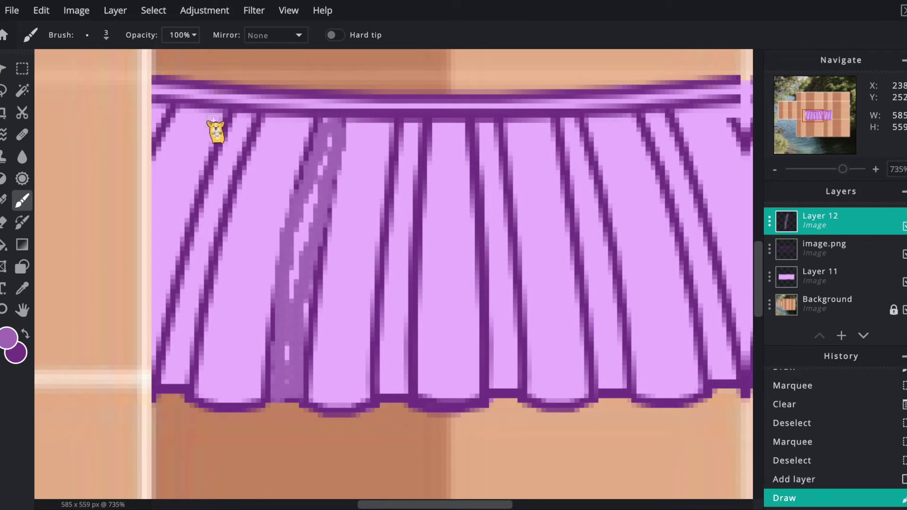
pyautogui.moveTo(246, 118)
pyautogui.mouseDown()
pyautogui.moveTo(187, 396)
pyautogui.moveTo(193, 237)
pyautogui.mouseUp()
pyautogui.hotkey('ctrl', 'z')
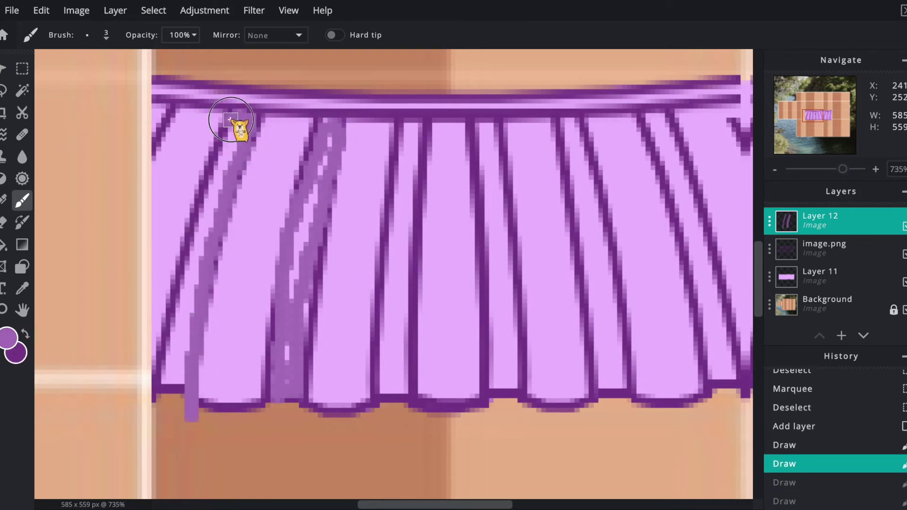
# Step: Paint fold lines down the left, middle and remaining pleats, redoing stray strokes
pyautogui.scroll(1, 212, 137)
pyautogui.moveTo(191, 196); pyautogui.dragTo(142, 411)
pyautogui.moveTo(425, 102)
pyautogui.mouseDown()
pyautogui.moveTo(407, 430)
pyautogui.moveTo(427, 121)
pyautogui.mouseUp()
pyautogui.moveTo(516, 130)
pyautogui.mouseDown()
pyautogui.moveTo(542, 381)
pyautogui.moveTo(552, 377)
pyautogui.moveTo(532, 141)
pyautogui.mouseUp()
pyautogui.moveTo(813, 116); pyautogui.dragTo(811, 116)
pyautogui.hotkey('ctrl', 'z')
pyautogui.moveTo(565, 116)
pyautogui.mouseDown()
pyautogui.moveTo(577, 314)
pyautogui.moveTo(603, 417)
pyautogui.mouseUp()
pyautogui.moveTo(580, 117)
pyautogui.mouseDown()
pyautogui.moveTo(593, 215)
pyautogui.moveTo(594, 420)
pyautogui.mouseUp()
pyautogui.scroll(-4, 138, 111)
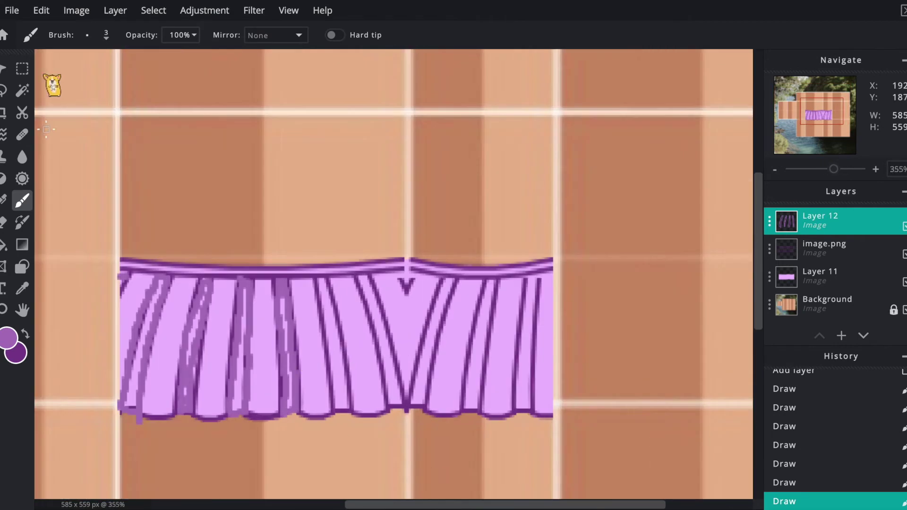
# Step: Copy the left fold lines, flip them horizontally and move them onto the right pleats
pyautogui.click(23, 69)
pyautogui.moveTo(110, 269); pyautogui.dragTo(296, 440)
pyautogui.hotkey('ctrl', 'c')
pyautogui.hotkey('ctrl', 'v')
pyautogui.click(457, 35)
pyautogui.moveTo(383, 305); pyautogui.dragTo(309, 371)
# Step: Clear the stray middle strokes, re-paste the fold lines onto the right pleats, delete leftovers
pyautogui.click(22, 69)
pyautogui.moveTo(232, 234); pyautogui.dragTo(290, 434)
pyautogui.press('Delete')
pyautogui.click(343, 200)
pyautogui.hotkey('ctrl', 'v')
pyautogui.press('v')
pyautogui.moveTo(414, 271)
pyautogui.mouseDown()
pyautogui.moveTo(492, 335)
pyautogui.moveTo(513, 335)
pyautogui.mouseUp()
pyautogui.press('m')
pyautogui.moveTo(550, 241); pyautogui.dragTo(659, 442)
pyautogui.press('Delete')
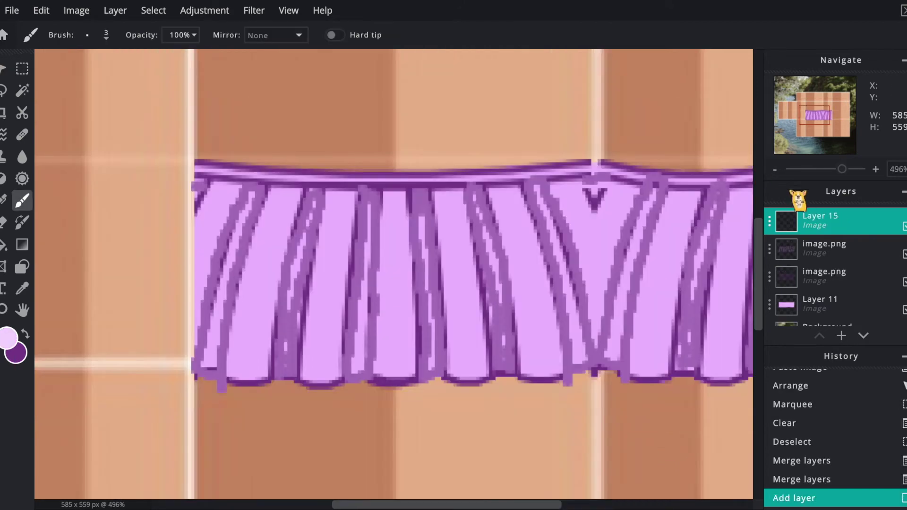
# Step: Brush #F1CBFF pale lavender highlights down the pleats, then add an empty layer
pyautogui.click(9, 340)
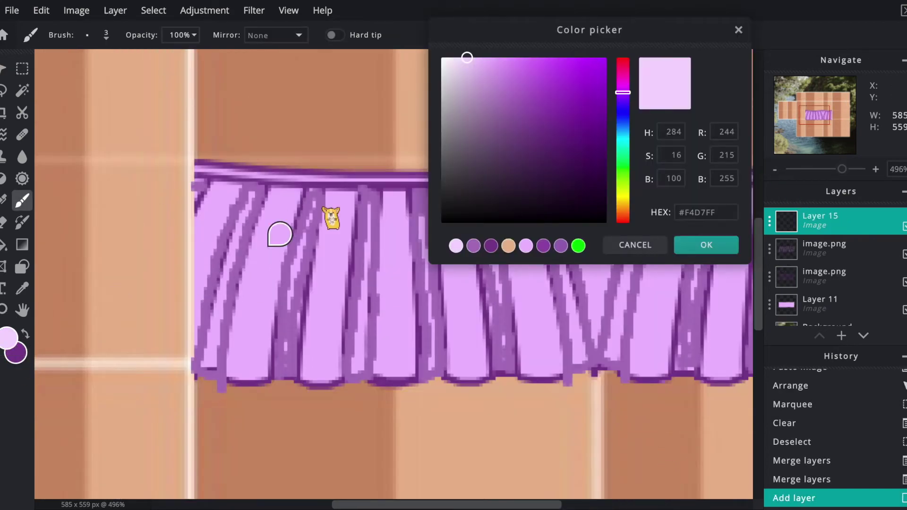
pyautogui.click(475, 55)
pyautogui.click(727, 251)
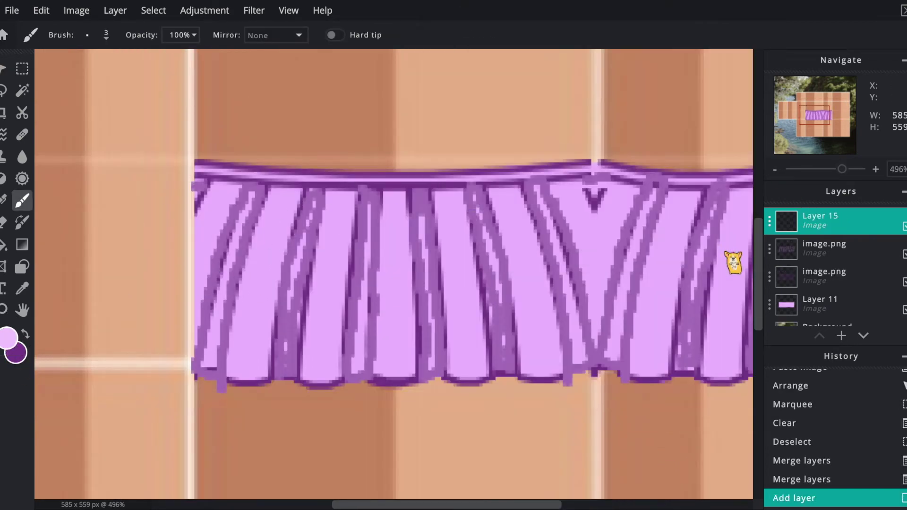
pyautogui.scroll(3, 385, 237)
pyautogui.moveTo(348, 140)
pyautogui.mouseDown()
pyautogui.moveTo(297, 470)
pyautogui.moveTo(338, 470)
pyautogui.moveTo(379, 176)
pyautogui.moveTo(472, 148)
pyautogui.moveTo(431, 431)
pyautogui.mouseUp()
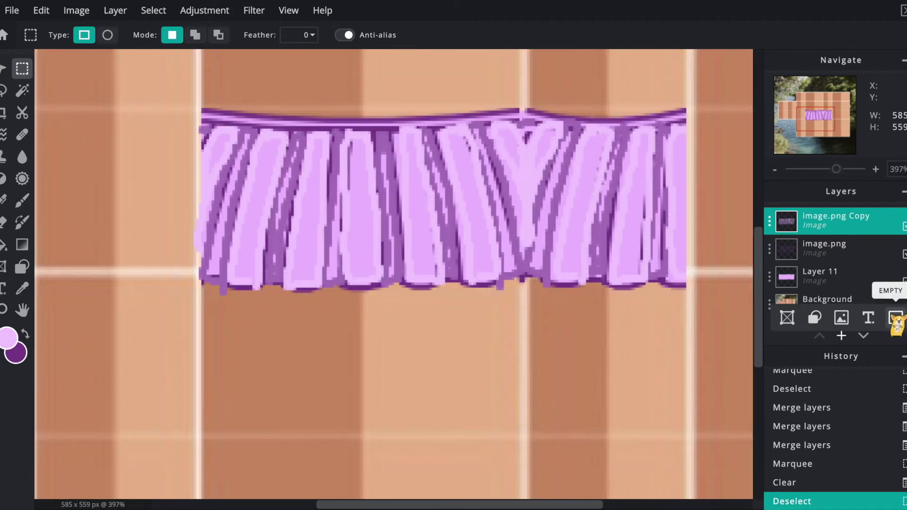
pyautogui.click(895, 319)
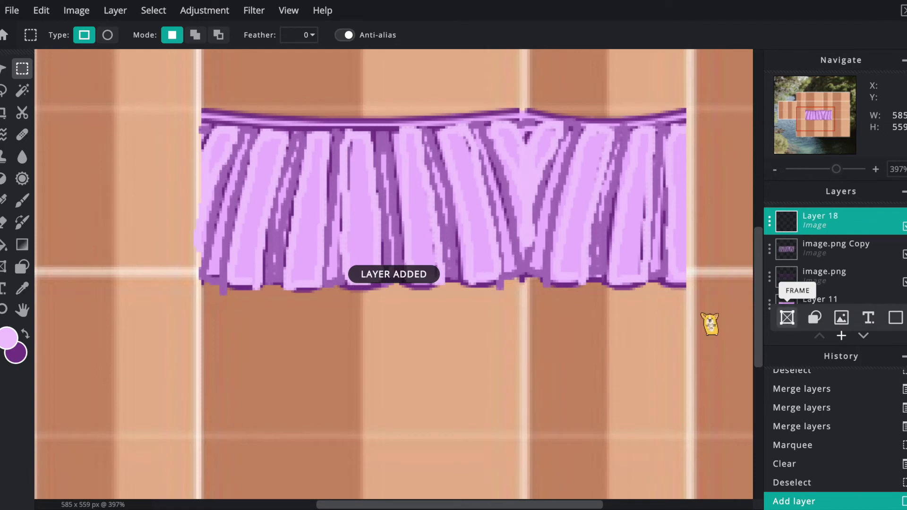
pyautogui.scroll(2, 424, 182)
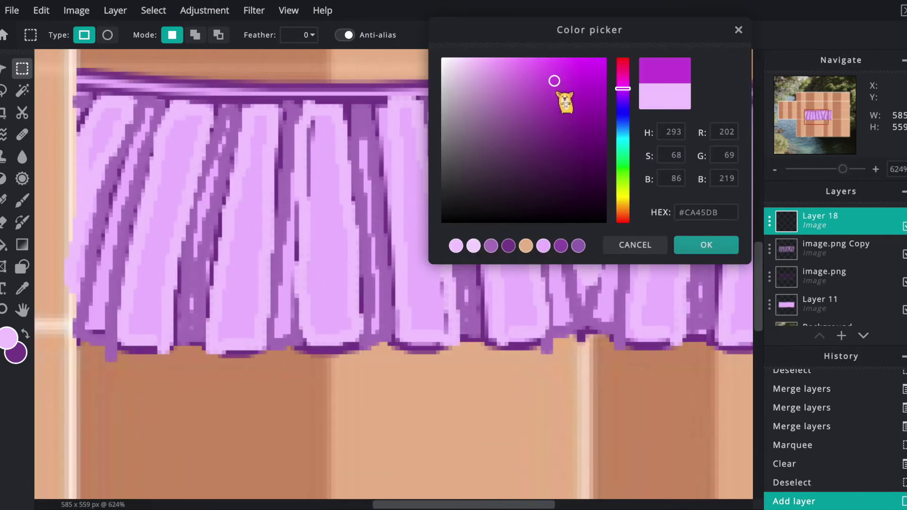
# Step: Set the colour to magenta #E059F2 and switch to the Brush
pyautogui.click(546, 67)
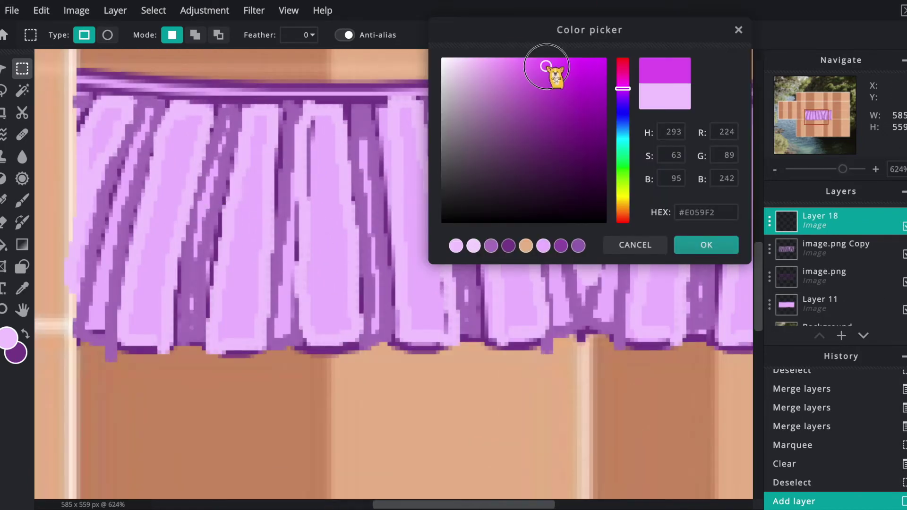
pyautogui.click(707, 246)
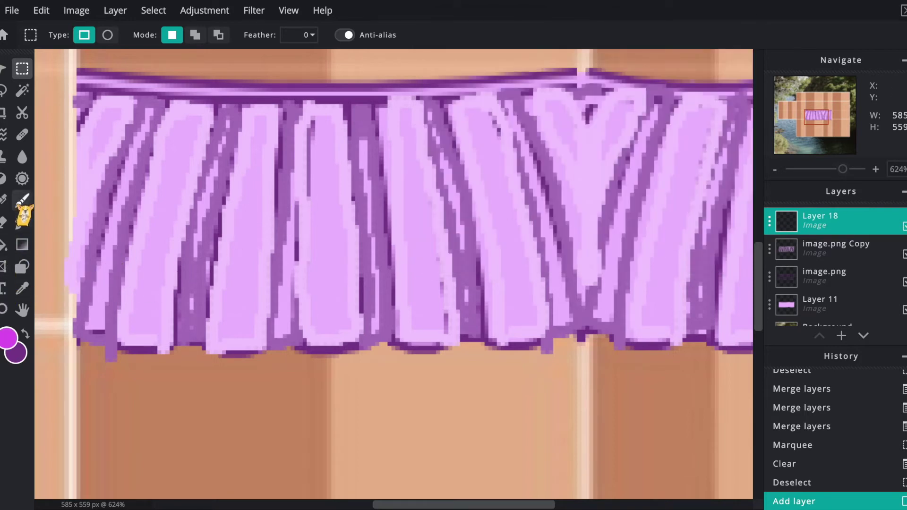
pyautogui.click(21, 201)
pyautogui.click(703, 420)
pyautogui.scroll(4, 357, 318)
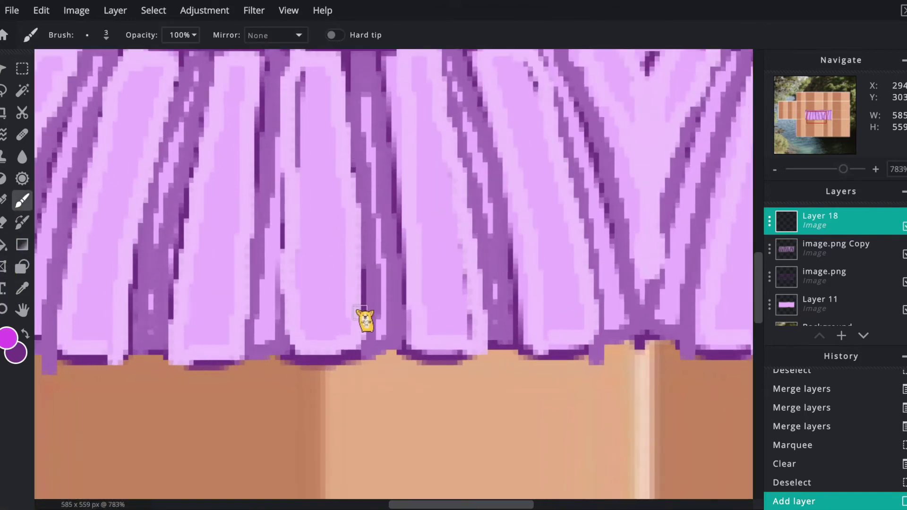
pyautogui.scroll(-3, 339, 274)
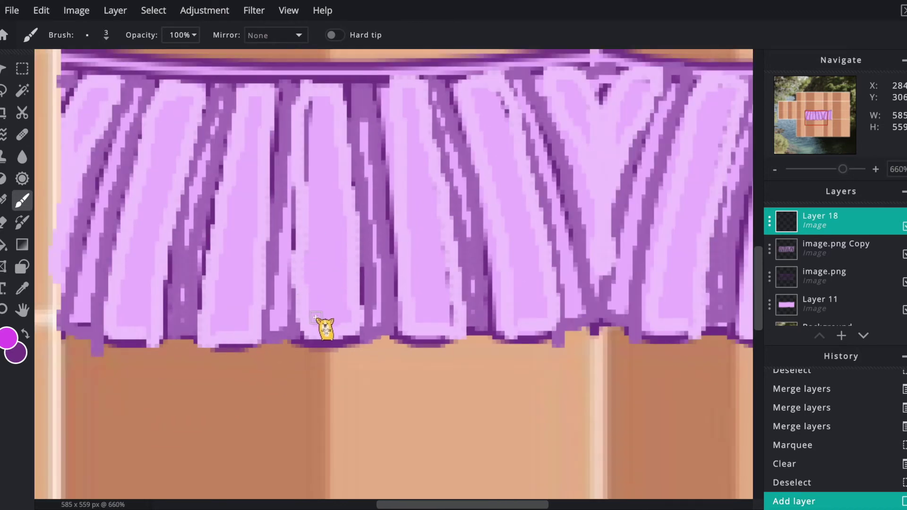
# Step: Paint magenta into the lower parts of the middle and left pleats
pyautogui.moveTo(343, 300)
pyautogui.mouseDown()
pyautogui.moveTo(337, 226)
pyautogui.moveTo(325, 303)
pyautogui.mouseUp()
pyautogui.moveTo(335, 284)
pyautogui.mouseDown()
pyautogui.moveTo(322, 221)
pyautogui.moveTo(328, 287)
pyautogui.moveTo(308, 245)
pyautogui.moveTo(336, 203)
pyautogui.moveTo(323, 206)
pyautogui.moveTo(317, 318)
pyautogui.moveTo(305, 210)
pyautogui.moveTo(286, 290)
pyautogui.mouseUp()
pyautogui.scroll(-3, 366, 220)
pyautogui.hotkey('ctrl', 'z')
pyautogui.scroll(5, 357, 246)
pyautogui.hotkey('ctrl', 'z')
pyautogui.moveTo(359, 227); pyautogui.dragTo(366, 202)
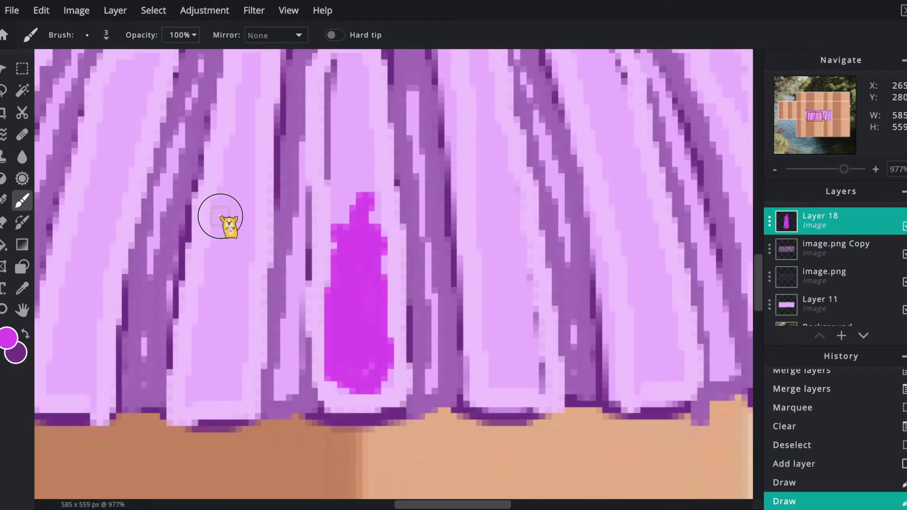
pyautogui.moveTo(220, 213)
pyautogui.mouseDown()
pyautogui.moveTo(241, 288)
pyautogui.moveTo(234, 245)
pyautogui.moveTo(217, 277)
pyautogui.moveTo(220, 304)
pyautogui.mouseUp()
pyautogui.scroll(-4, 227, 283)
pyautogui.scroll(3, 199, 264)
# Step: Fill the remaining pleats with magenta, undoing misplaced strokes
pyautogui.moveTo(214, 254)
pyautogui.mouseDown()
pyautogui.moveTo(174, 402)
pyautogui.moveTo(182, 410)
pyautogui.moveTo(225, 322)
pyautogui.moveTo(196, 347)
pyautogui.mouseUp()
pyautogui.hotkey('ctrl', 'z')
pyautogui.hotkey('ctrl', 'z')
pyautogui.scroll(-4, 121, 190)
pyautogui.moveTo(121, 190)
pyautogui.mouseDown()
pyautogui.moveTo(238, 221)
pyautogui.moveTo(261, 202)
pyautogui.mouseUp()
pyautogui.hotkey('ctrl', 'z')
pyautogui.scroll(4, 583, 329)
pyautogui.moveTo(557, 226)
pyautogui.mouseDown()
pyautogui.moveTo(555, 378)
pyautogui.moveTo(588, 325)
pyautogui.moveTo(568, 188)
pyautogui.moveTo(585, 370)
pyautogui.mouseUp()
pyautogui.hotkey('ctrl', 'z')
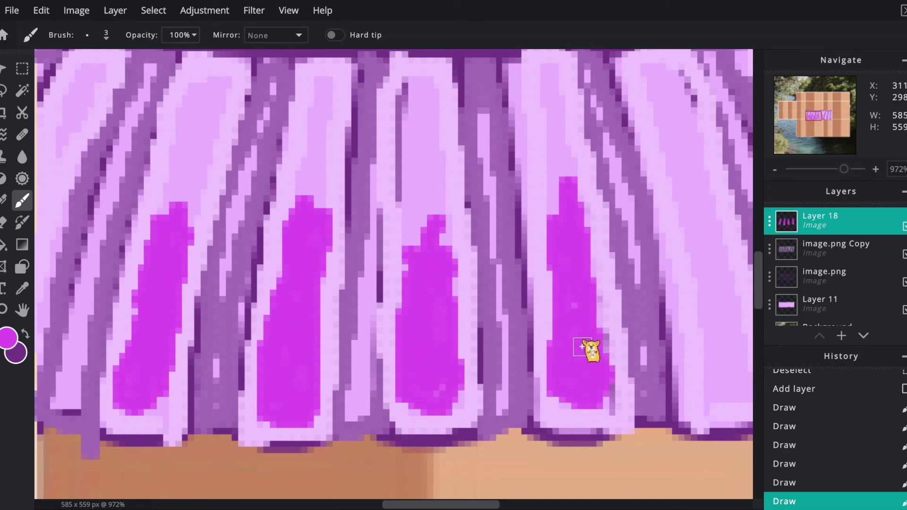
pyautogui.scroll(-6, 640, 318)
pyautogui.scroll(-4, 91, 94)
# Step: Copy the three magenta pleat fills and move the pasted copy onto the right pleats
pyautogui.click(22, 69)
pyautogui.moveTo(237, 242); pyautogui.dragTo(346, 315)
pyautogui.hotkey('ctrl', 'c')
pyautogui.hotkey('ctrl', 'v')
pyautogui.moveTo(382, 282); pyautogui.dragTo(501, 284)
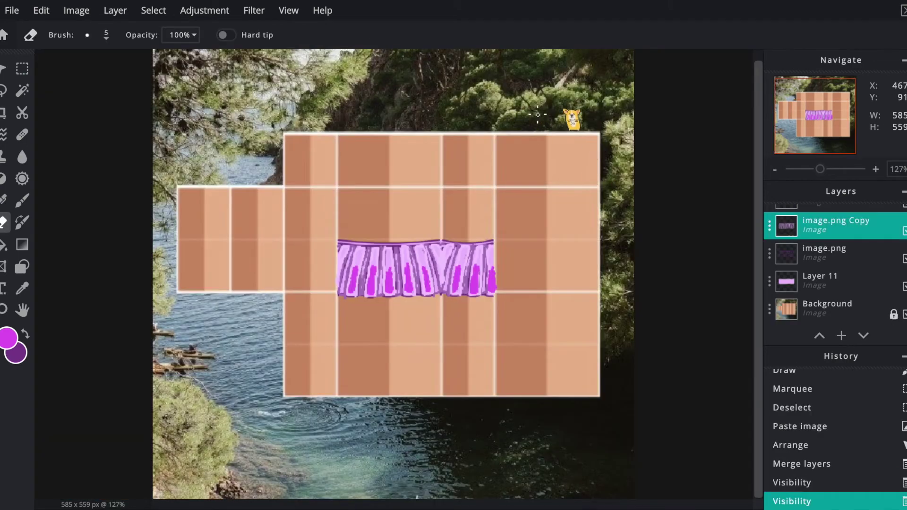
# Step: Blur the fold-line layer (image.png Copy) with Blur amount about 10
pyautogui.scroll(6, 478, 229)
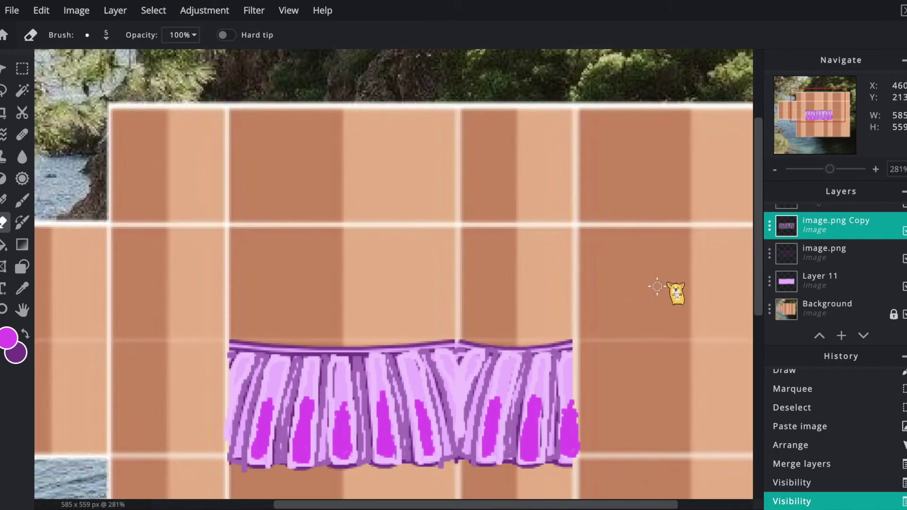
pyautogui.click(771, 229)
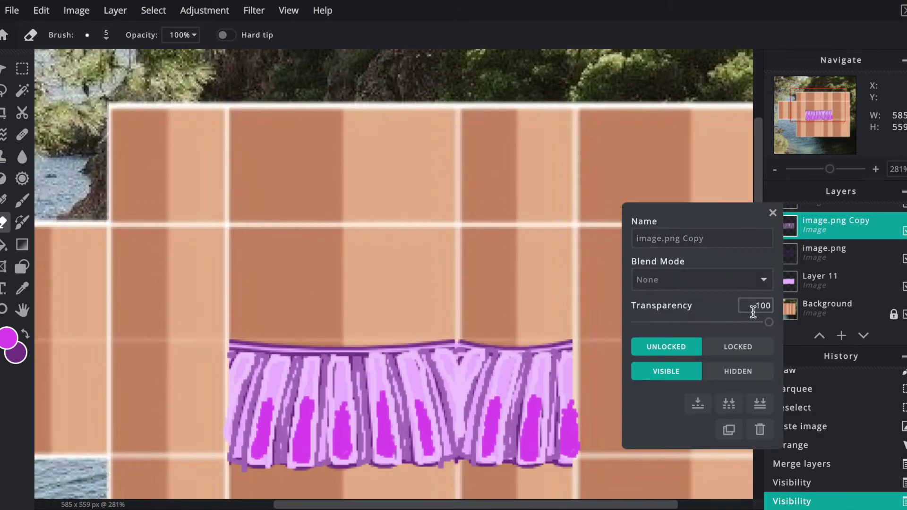
pyautogui.click(770, 222)
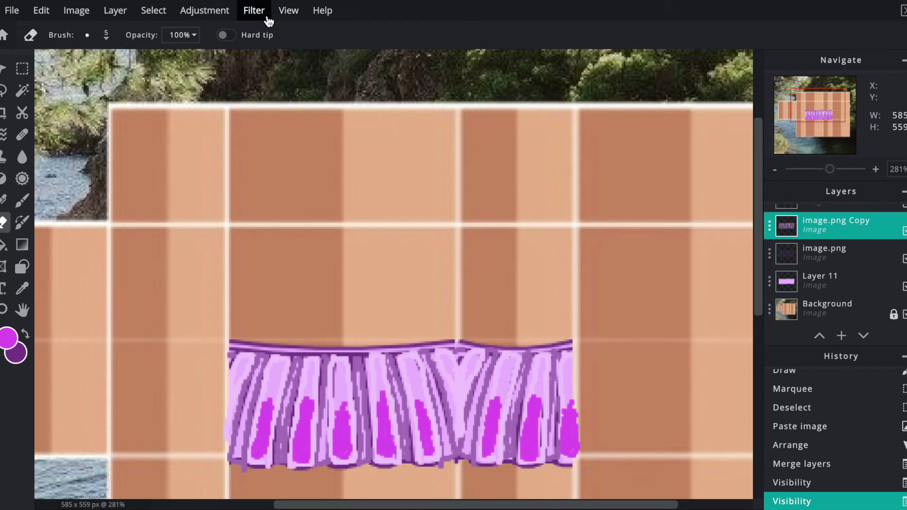
pyautogui.click(288, 10)
pyautogui.moveTo(253, 11)
pyautogui.moveTo(255, 52)
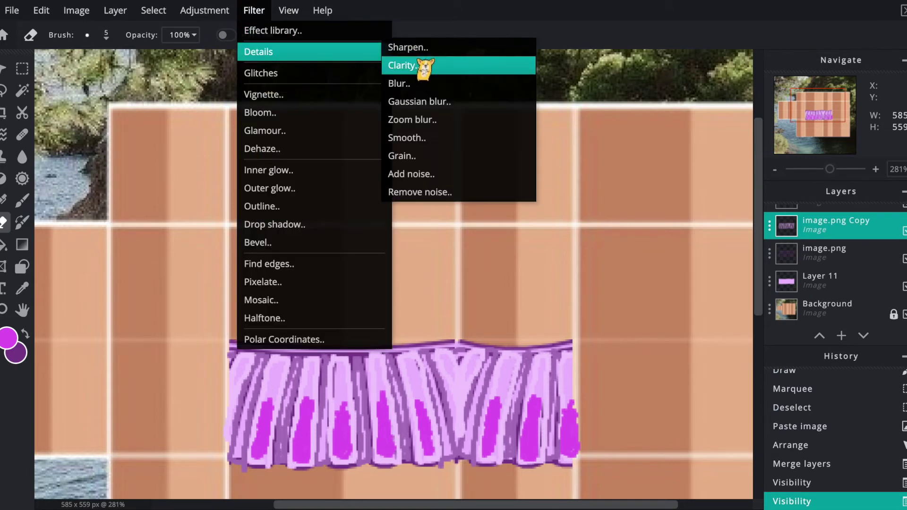
pyautogui.click(407, 84)
pyautogui.moveTo(480, 146); pyautogui.dragTo(505, 146)
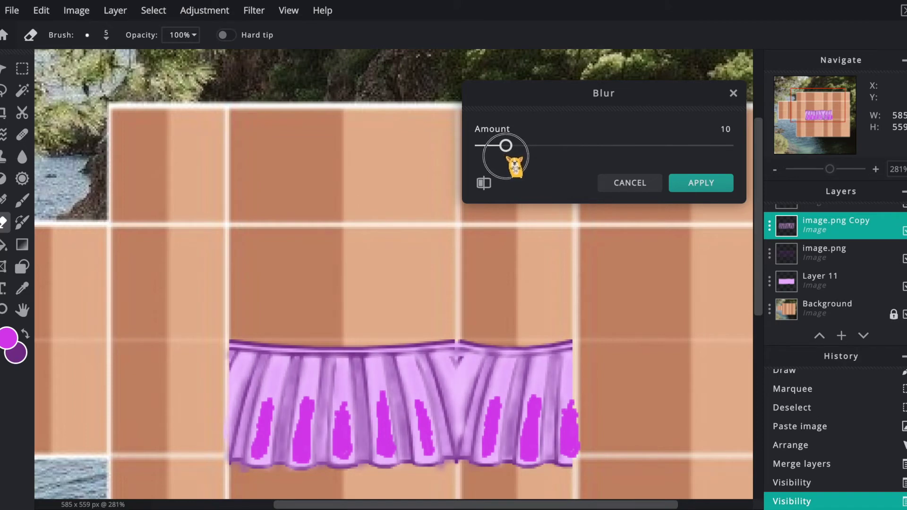
pyautogui.click(681, 184)
# Step: Blur the top magenta image.png layer more strongly, at amount 19
pyautogui.scroll(1, 802, 244)
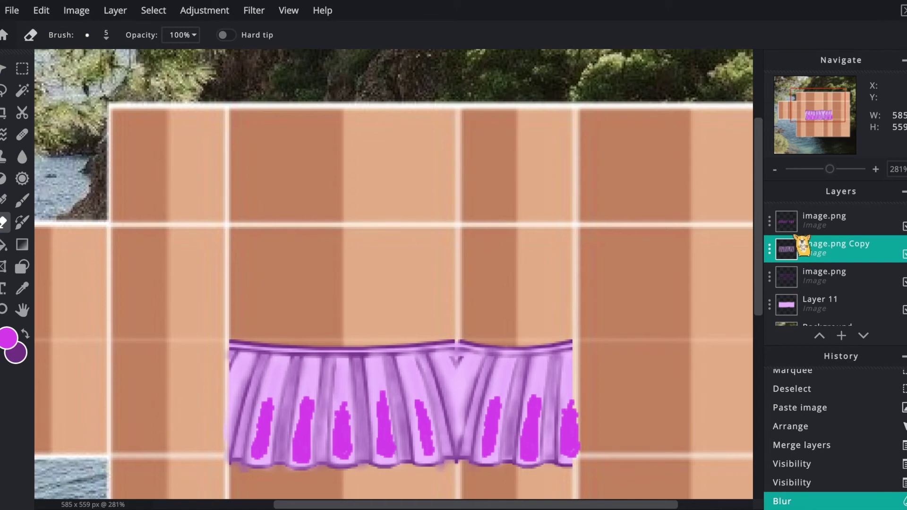
pyautogui.click(780, 218)
pyautogui.click(780, 217)
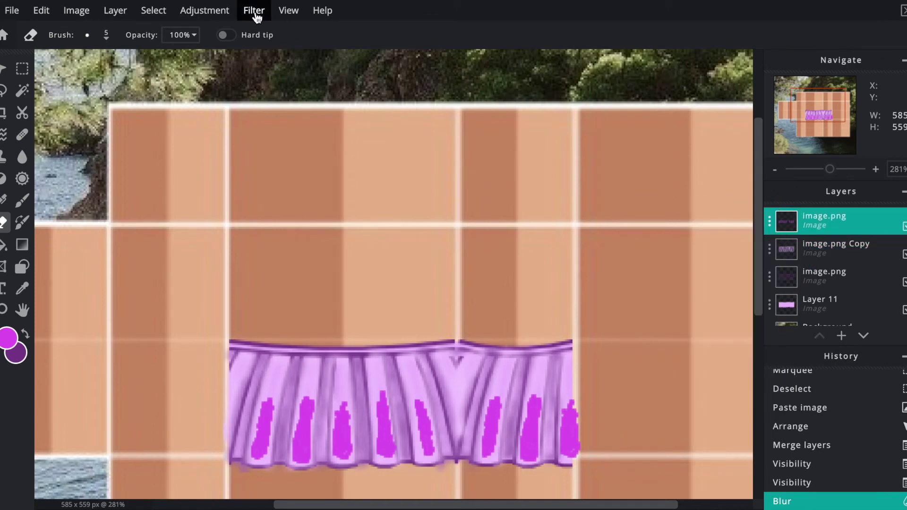
pyautogui.click(263, 22)
pyautogui.moveTo(297, 56)
pyautogui.click(454, 84)
pyautogui.moveTo(480, 146); pyautogui.dragTo(529, 146)
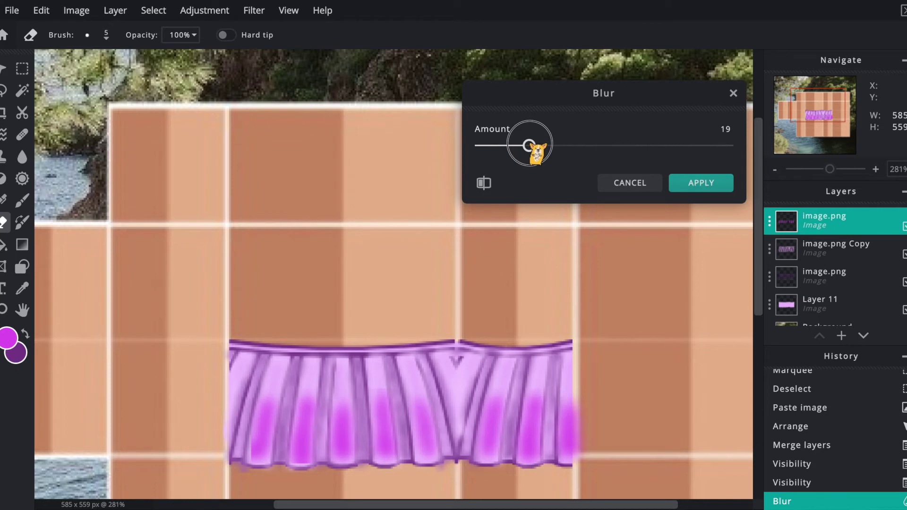
pyautogui.click(712, 184)
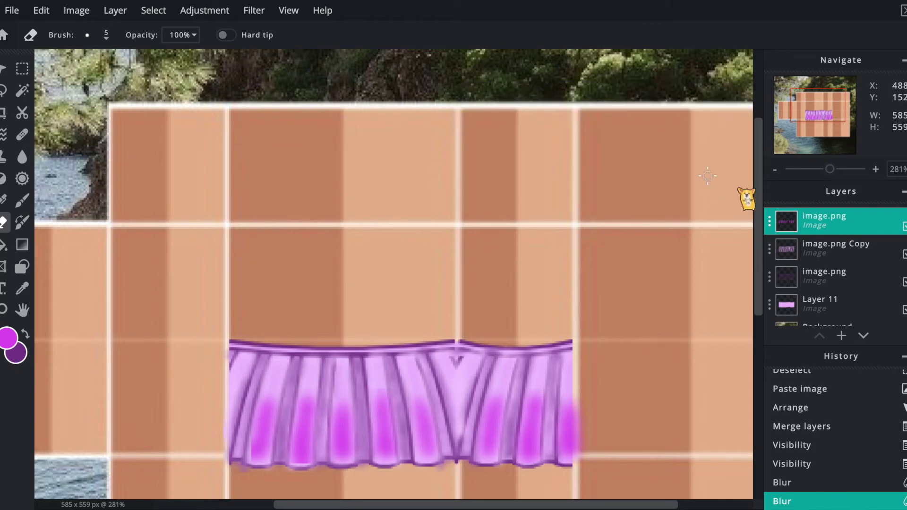
# Step: Lower the fold-line layer's opacity and set the magenta layer to about half opacity
pyautogui.click(769, 249)
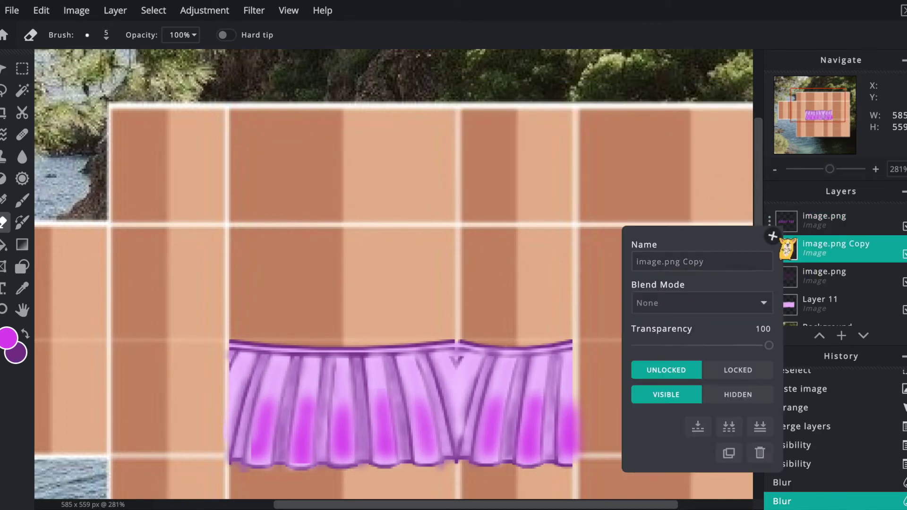
pyautogui.moveTo(765, 345); pyautogui.dragTo(730, 346)
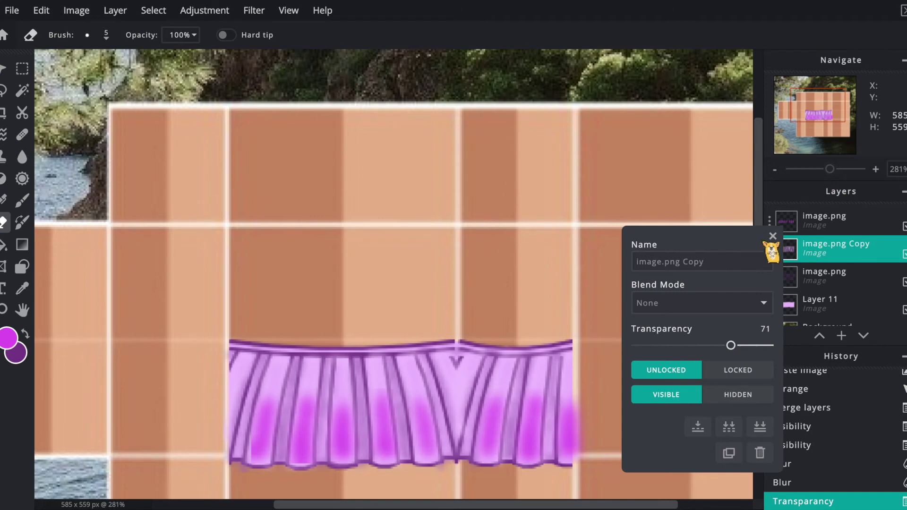
pyautogui.click(773, 235)
pyautogui.click(770, 221)
pyautogui.moveTo(772, 317); pyautogui.dragTo(703, 317)
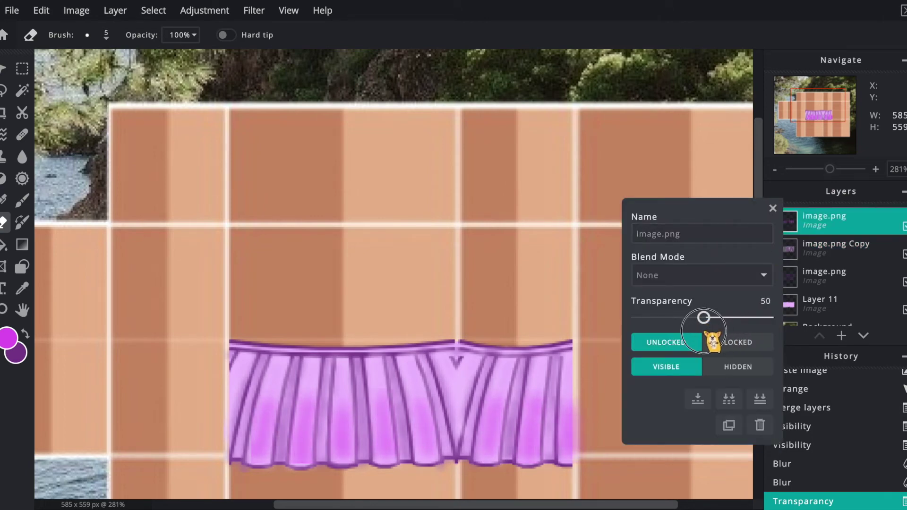
pyautogui.moveTo(704, 330); pyautogui.dragTo(700, 331)
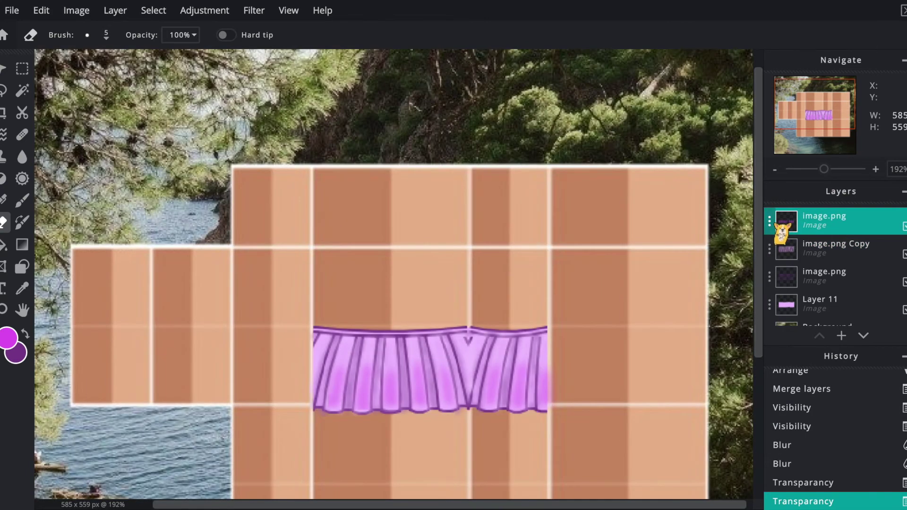
# Step: Merge the skirt layers into one top image.png layer and select the skirt's left part
pyautogui.hotkey('ctrl', 'e')
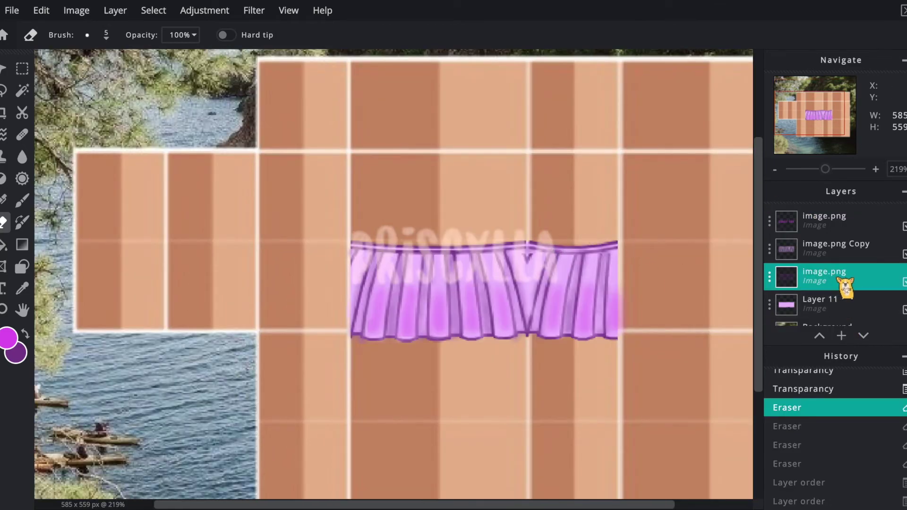
pyautogui.moveTo(845, 286); pyautogui.dragTo(848, 230)
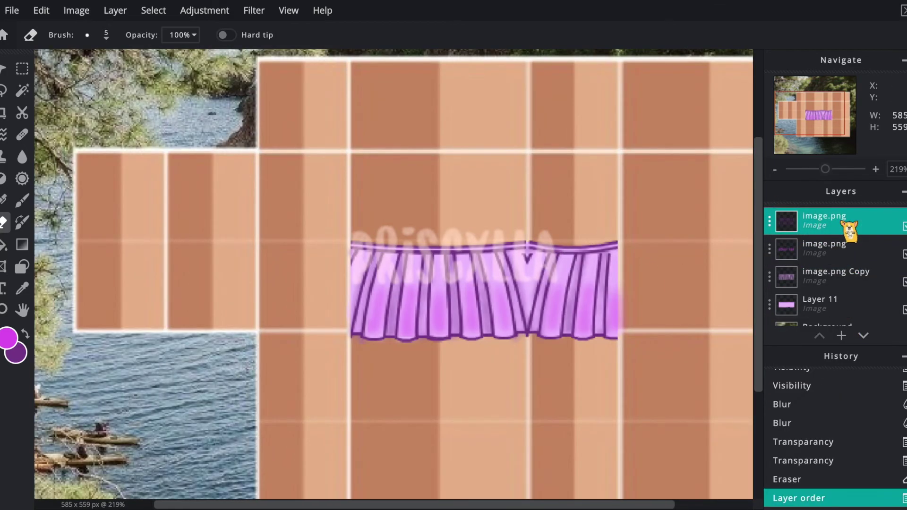
pyautogui.scroll(5, 485, 306)
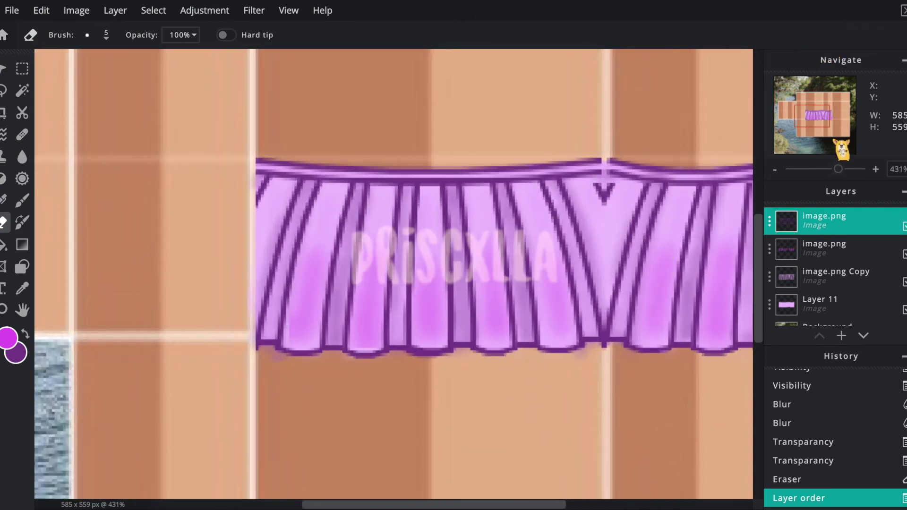
pyautogui.scroll(-5, 593, 215)
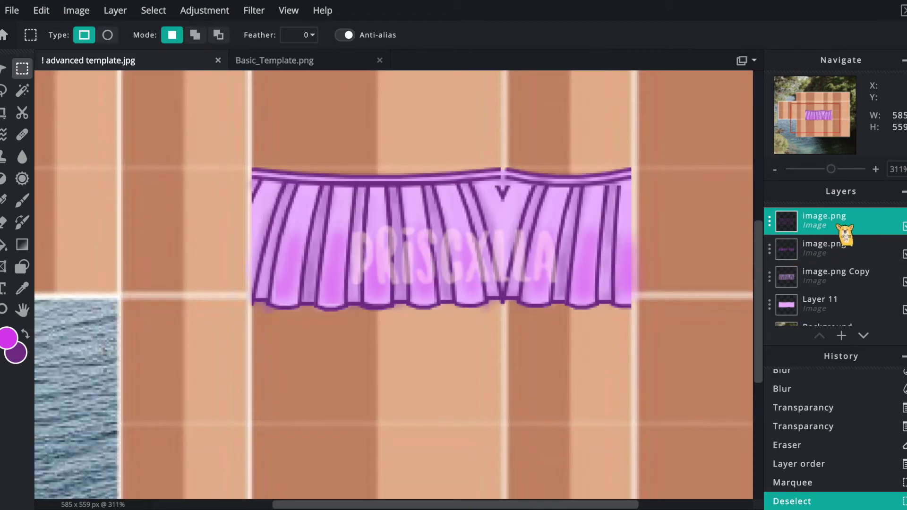
pyautogui.hotkey('ctrl', 'e')
pyautogui.hotkey('ctrl', 'e')
pyautogui.hotkey('ctrl', 'e')
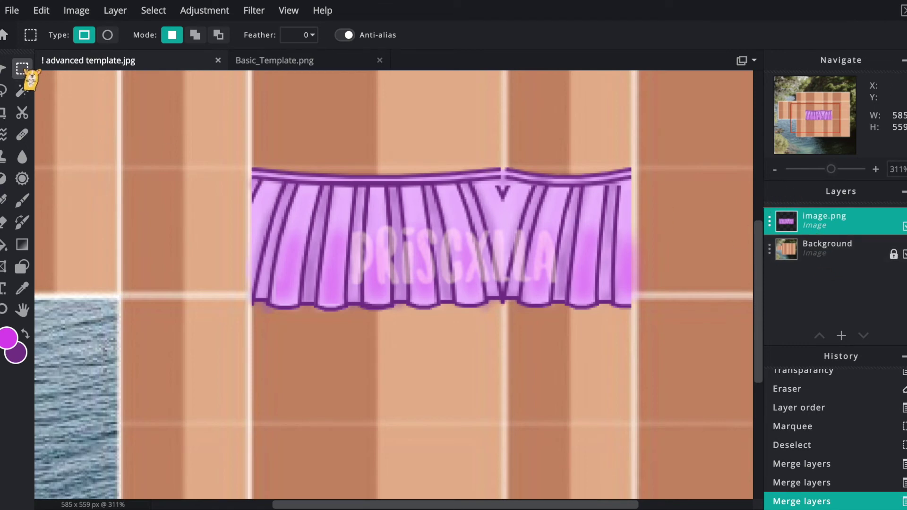
pyautogui.moveTo(252, 163); pyautogui.dragTo(507, 296)
# Step: Paste the copied skirt piece into Basic_Template.png and delete the overhanging part
pyautogui.hotkey('ctrl', 'c')
pyautogui.click(336, 65)
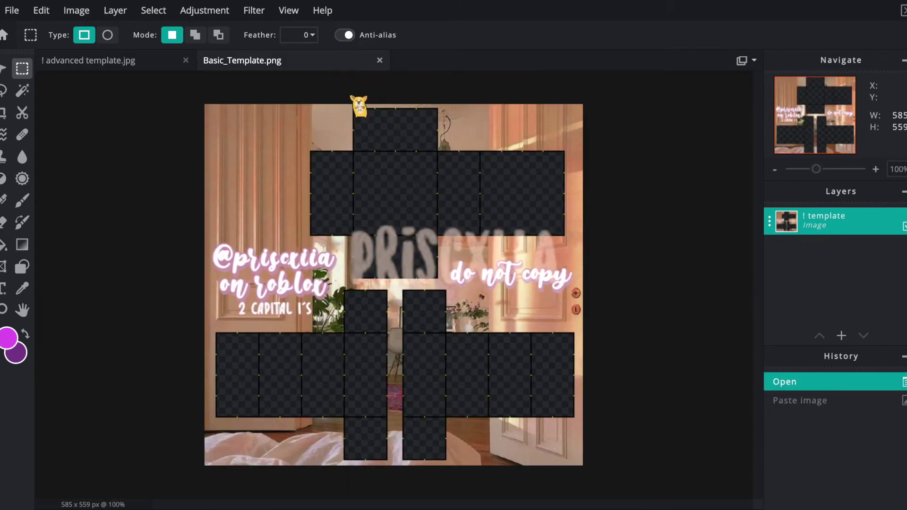
pyautogui.hotkey('ctrl', 'v')
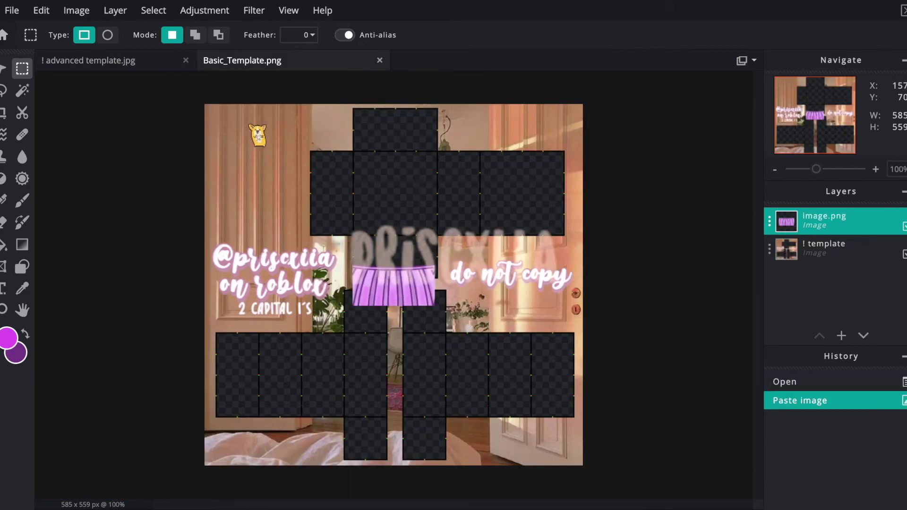
pyautogui.scroll(5, 524, 290)
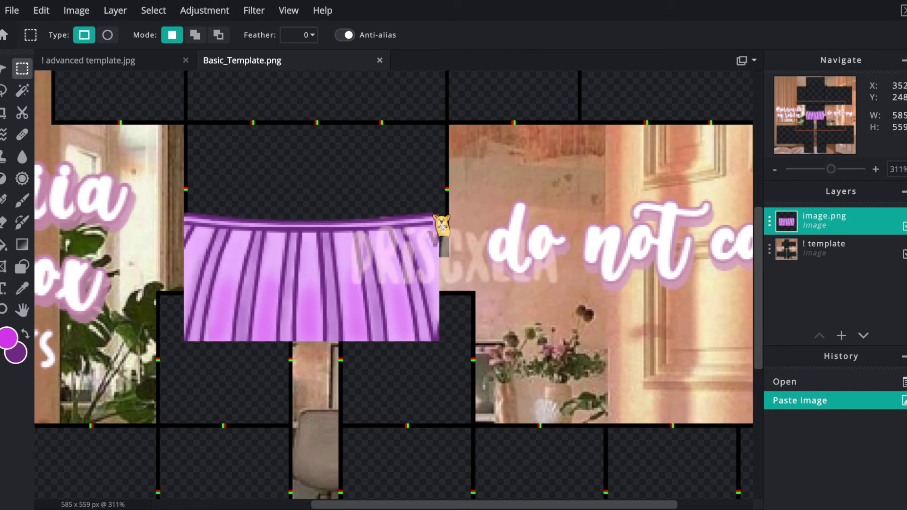
pyautogui.moveTo(432, 214); pyautogui.dragTo(488, 393)
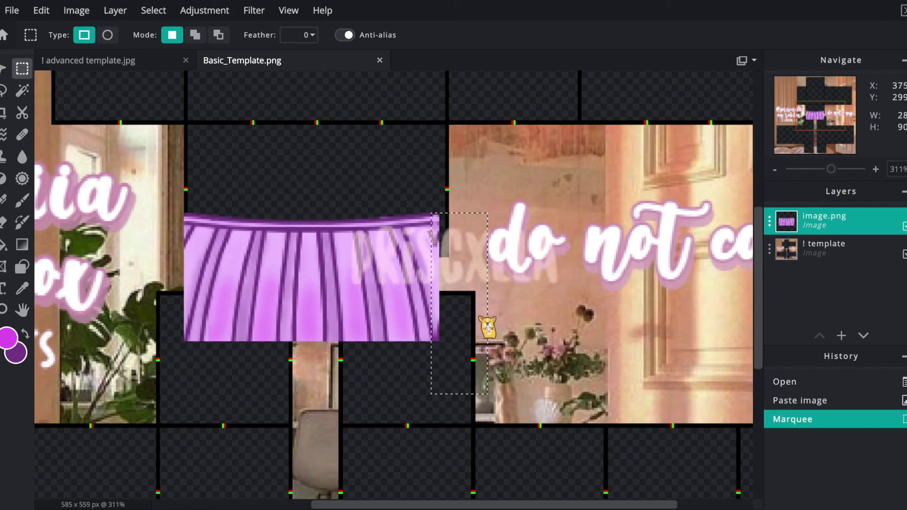
pyautogui.press('Delete')
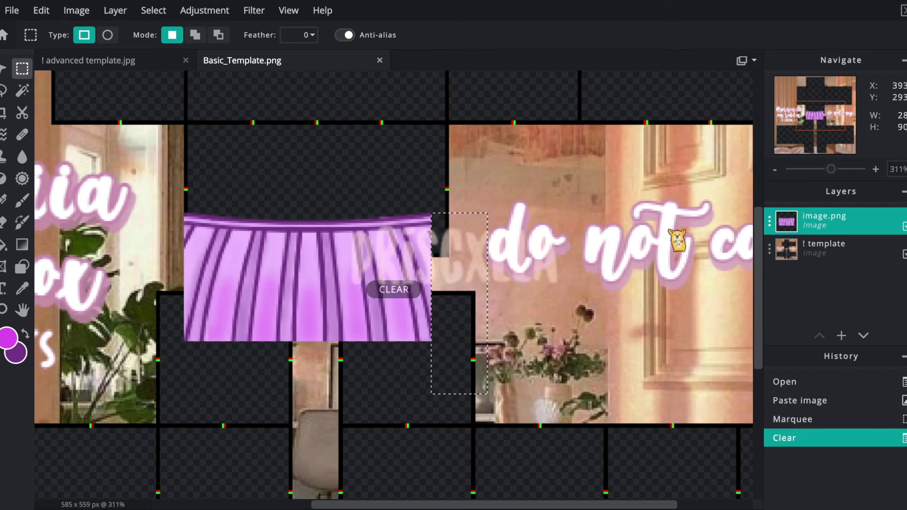
pyautogui.hotkey('ctrl', 'd')
# Step: Move the skirt onto the upper central panel and resize it to 128 × 63
pyautogui.click(3, 69)
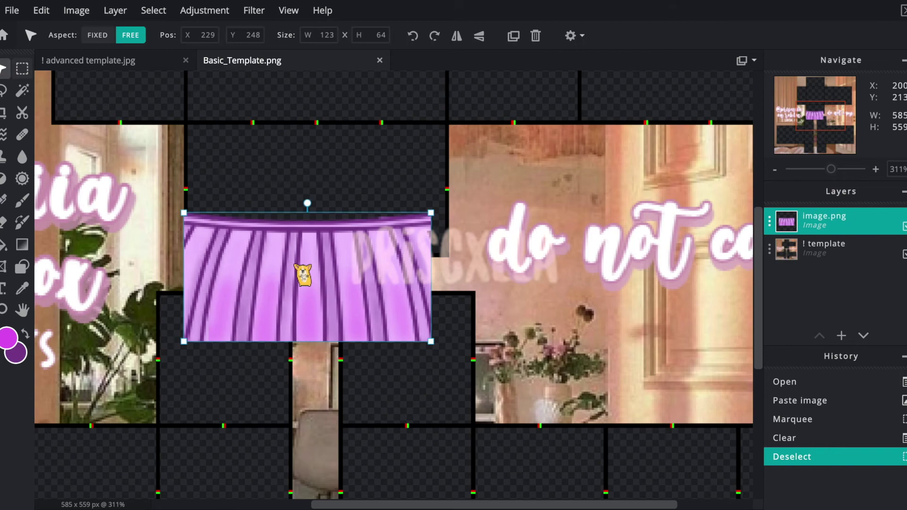
pyautogui.scroll(-3, 331, 297)
pyautogui.moveTo(337, 293); pyautogui.dragTo(347, 152)
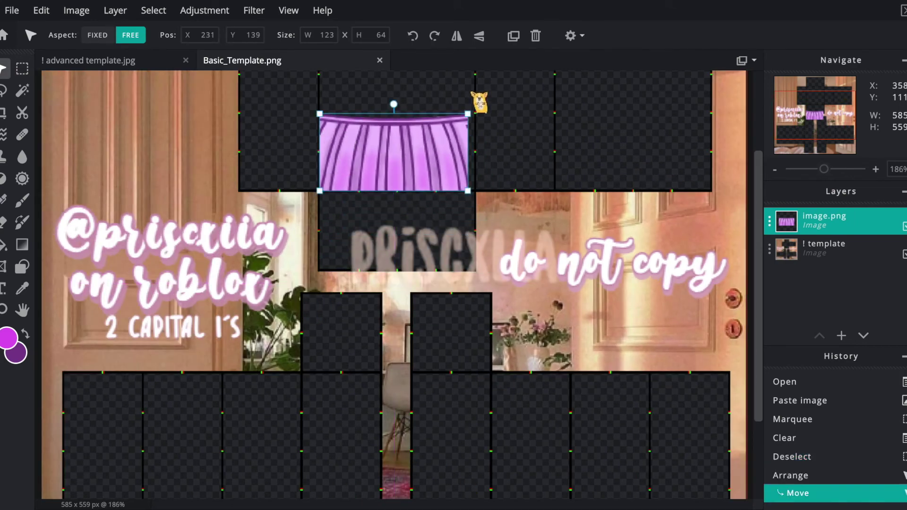
pyautogui.scroll(-2, 431, 87)
pyautogui.scroll(5, 425, 105)
pyautogui.scroll(5, 473, 411)
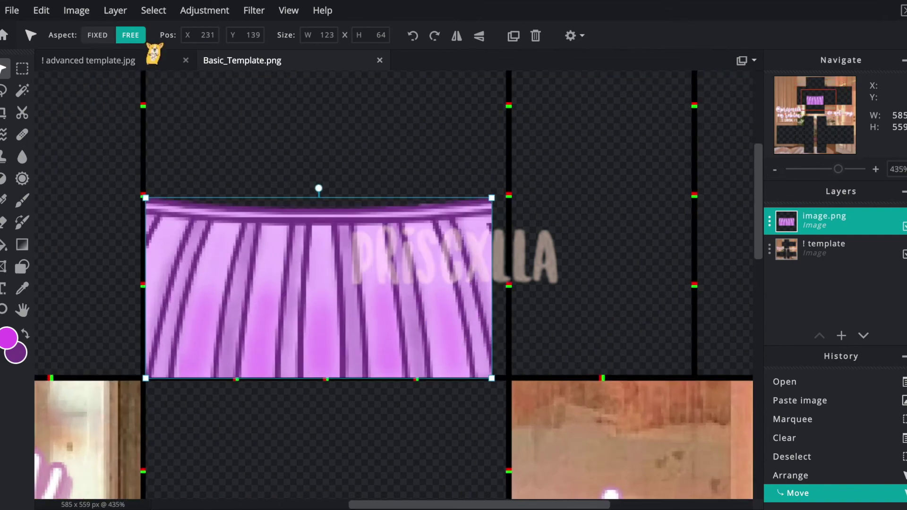
pyautogui.moveTo(492, 378); pyautogui.dragTo(505, 375)
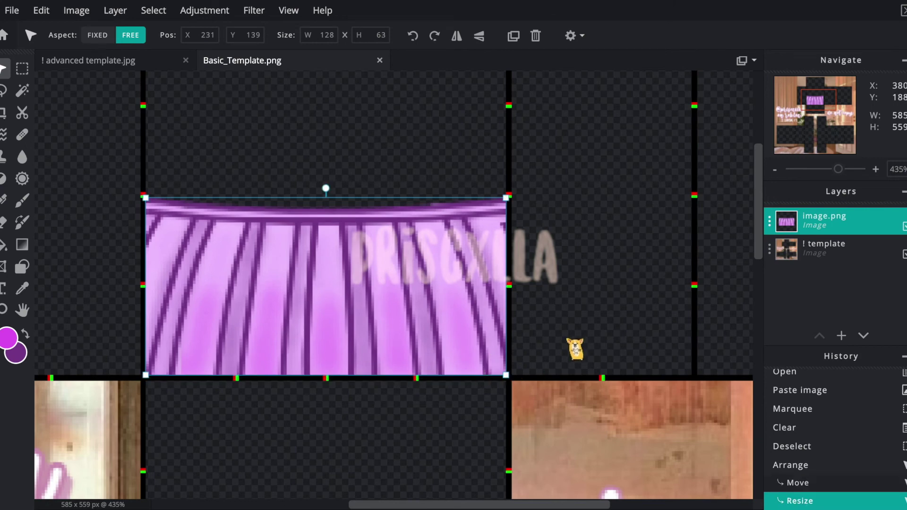
pyautogui.click(587, 353)
pyautogui.scroll(10, 536, 189)
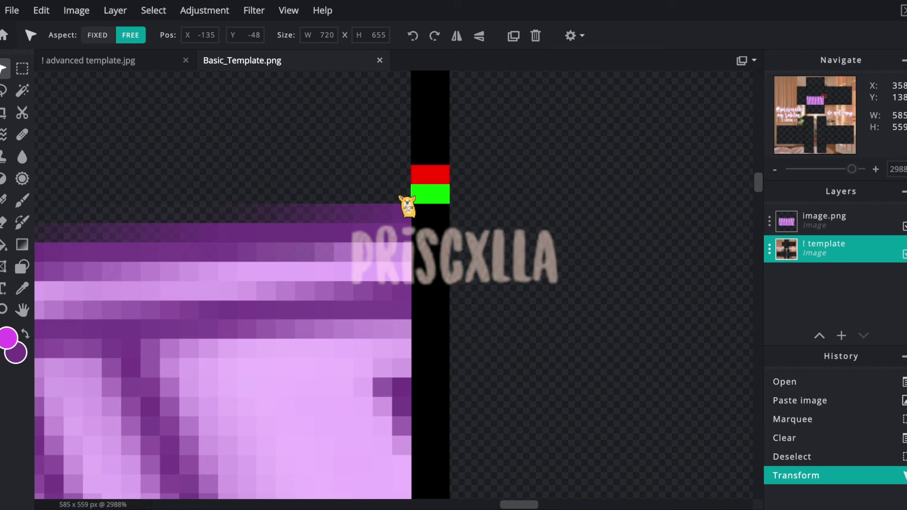
pyautogui.scroll(-10, 467, 234)
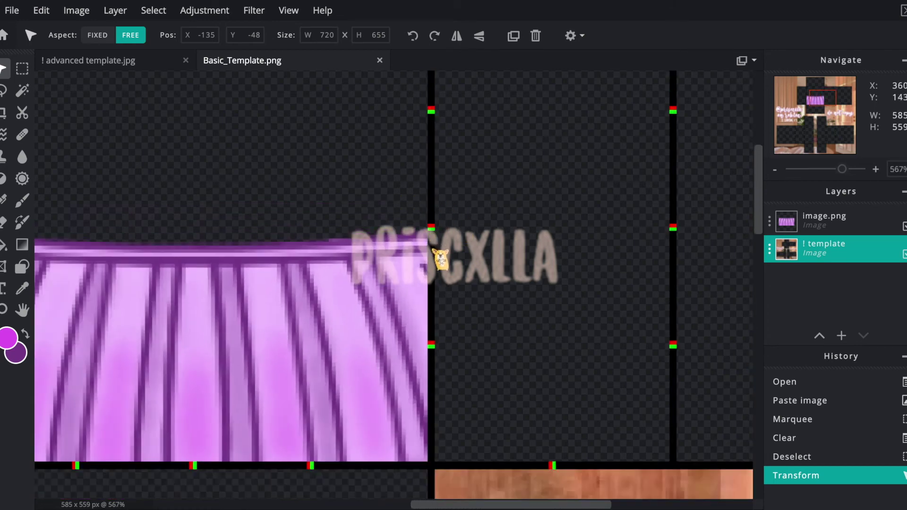
pyautogui.scroll(-5, 435, 286)
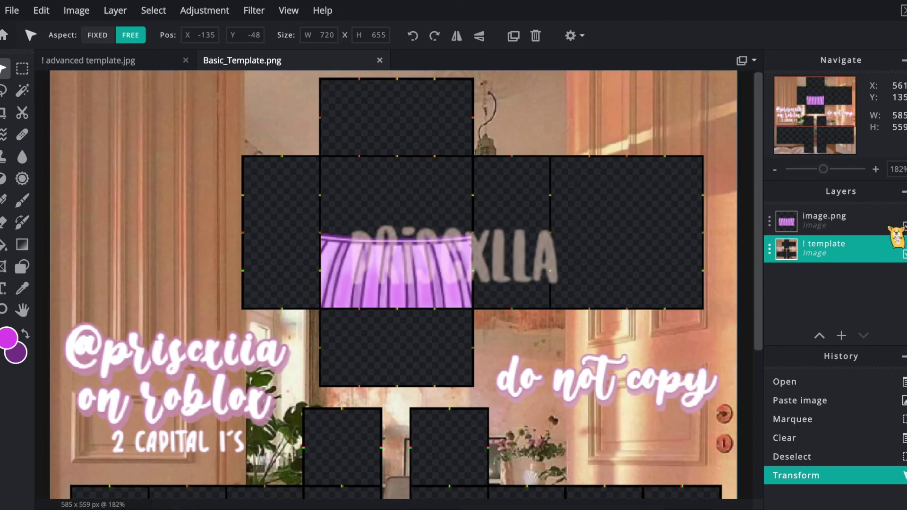
pyautogui.click(855, 229)
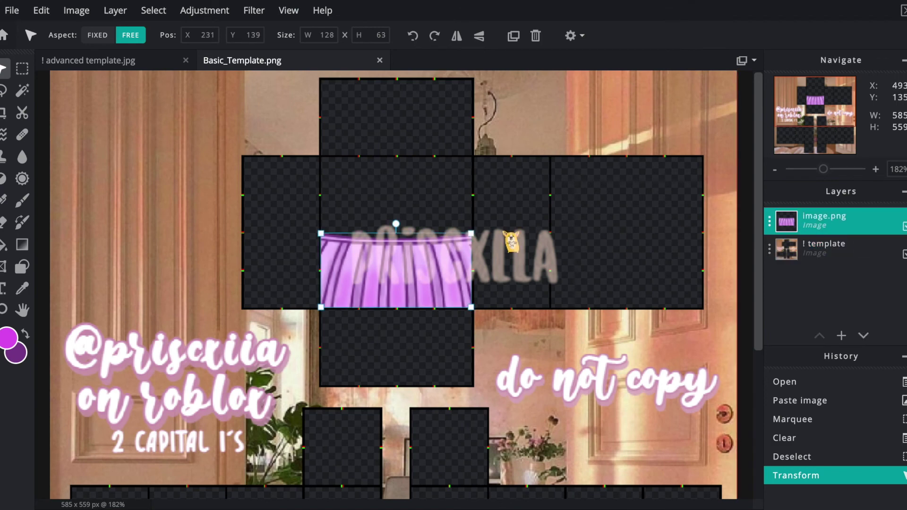
# Step: Duplicate the skirt, flip the copy vertically and fit it onto the panel below
pyautogui.click(513, 36)
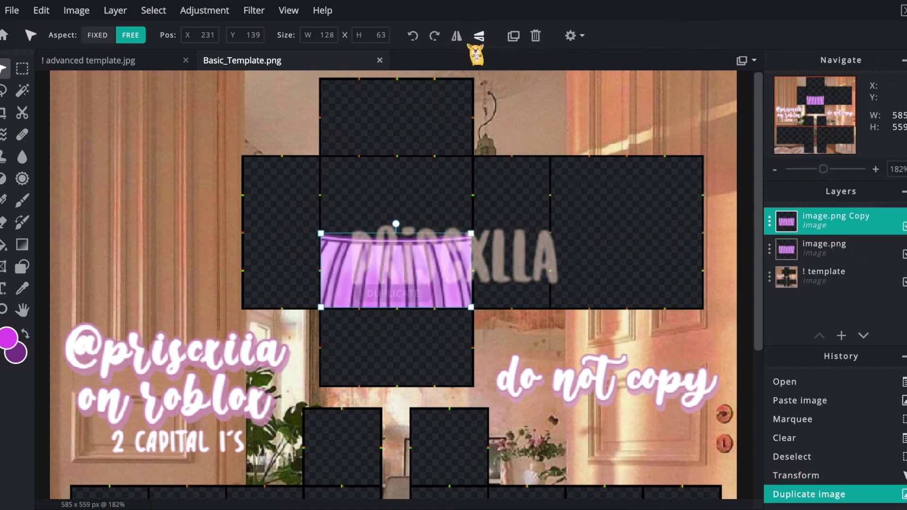
pyautogui.click(487, 45)
pyautogui.moveTo(432, 251); pyautogui.dragTo(433, 326)
pyautogui.scroll(5, 379, 279)
pyautogui.moveTo(382, 401); pyautogui.dragTo(405, 411)
pyautogui.scroll(-3, 425, 418)
pyautogui.scroll(3, 435, 424)
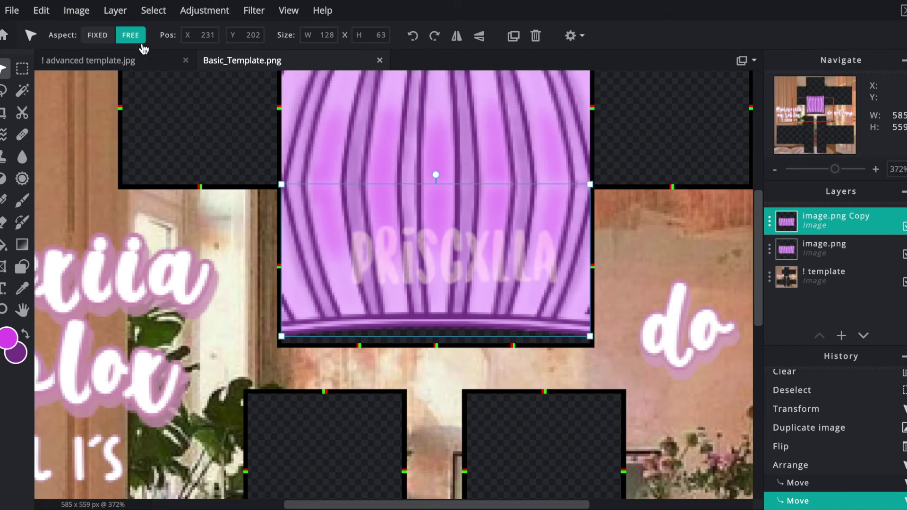
pyautogui.moveTo(590, 336); pyautogui.dragTo(594, 383)
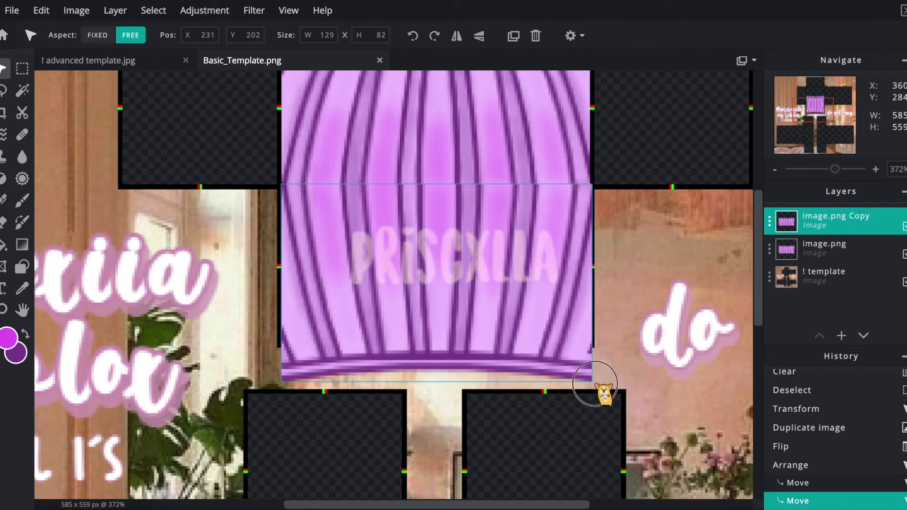
pyautogui.moveTo(595, 384); pyautogui.dragTo(591, 381)
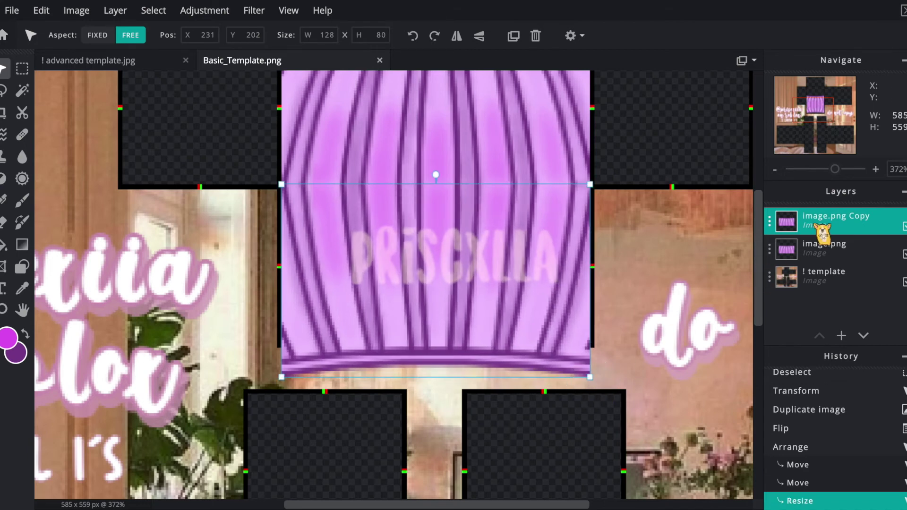
# Step: Merge both skirt halves, move the layer beneath '! template', and paste another skirt copy
pyautogui.hotkey('ctrl', 'e')
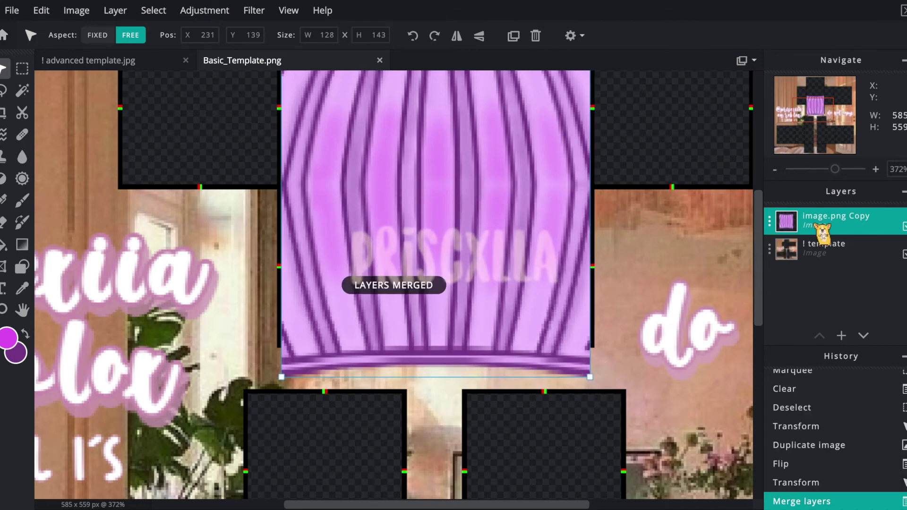
pyautogui.moveTo(819, 230); pyautogui.dragTo(787, 256)
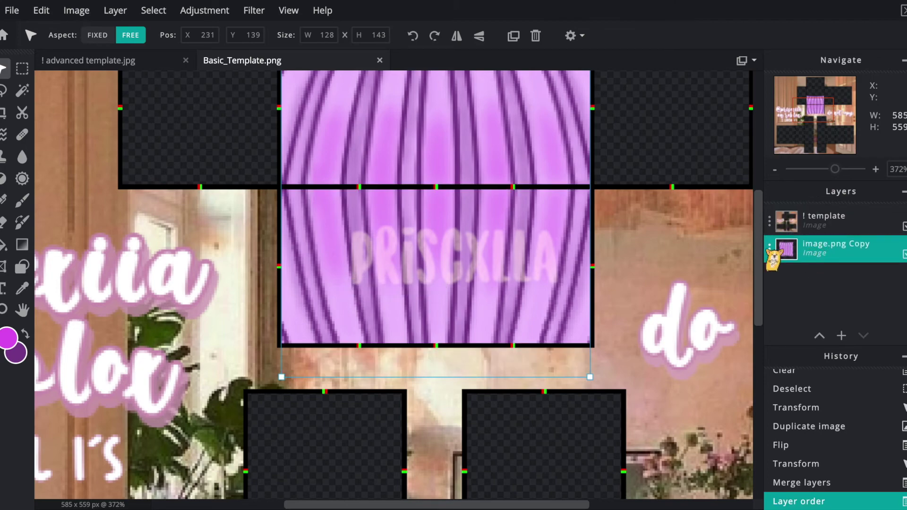
pyautogui.scroll(-2, 529, 215)
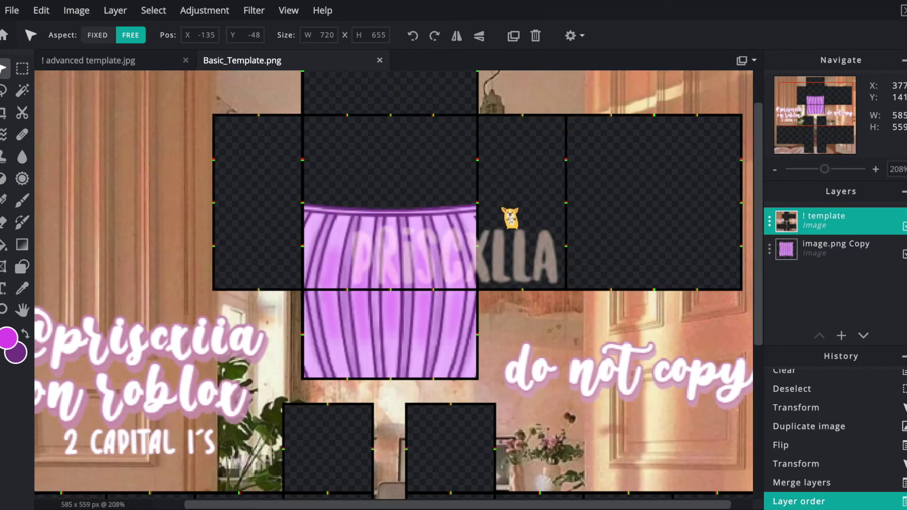
pyautogui.hotkey('ctrl', 'v')
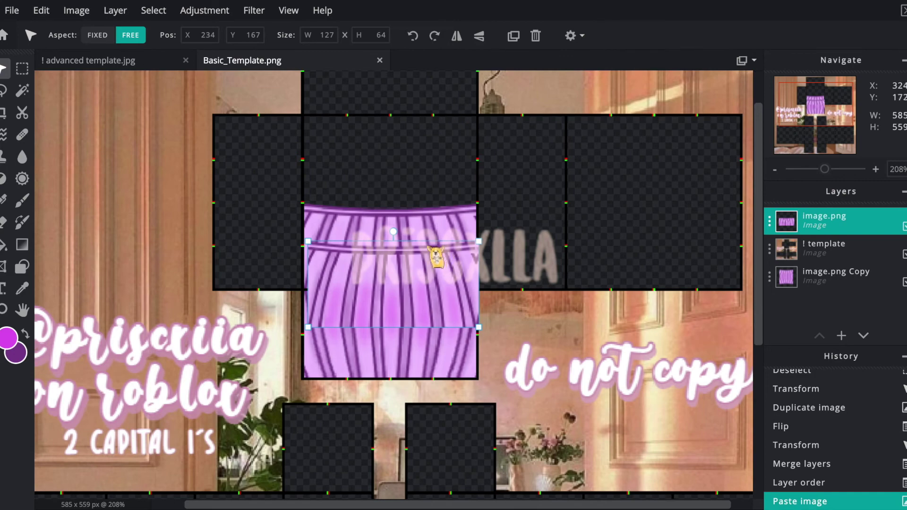
# Step: Select the right part of the purple skirt and paste it into Basic_Template.png
pyautogui.moveTo(450, 299); pyautogui.dragTo(700, 255)
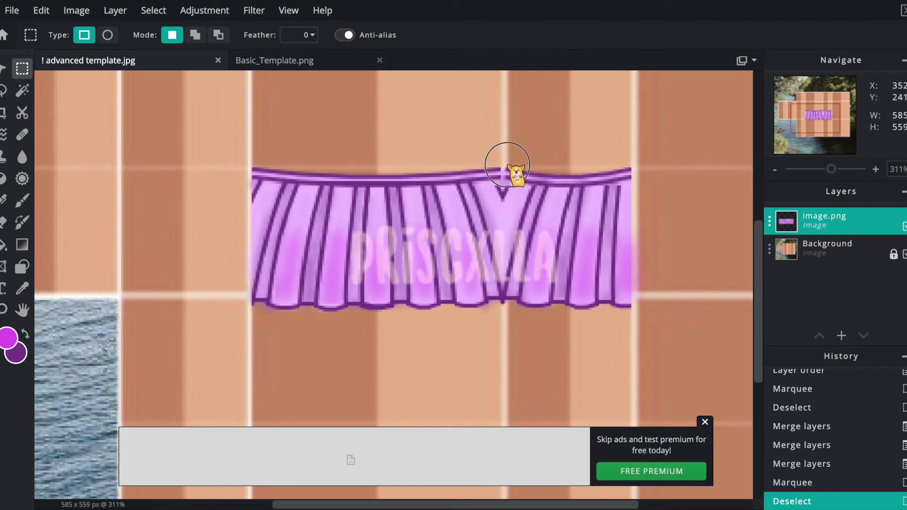
pyautogui.moveTo(507, 165); pyautogui.dragTo(632, 297)
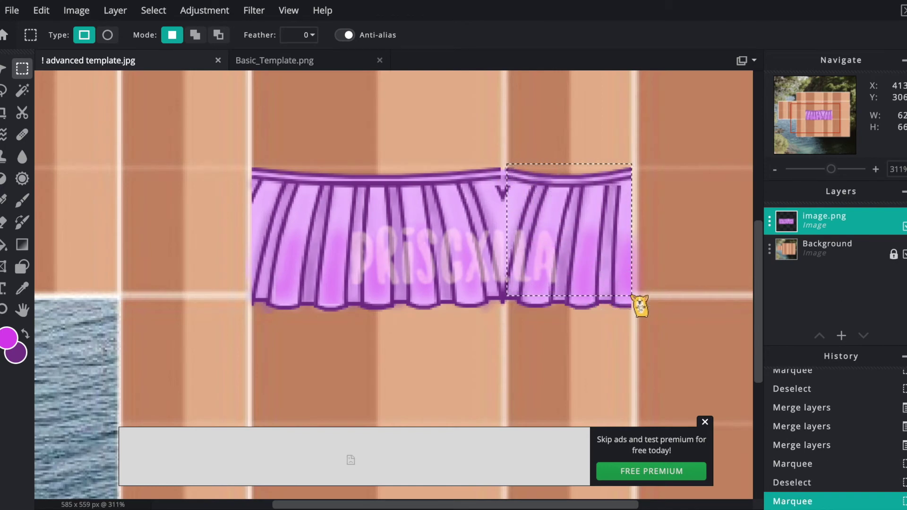
pyautogui.click(282, 65)
pyautogui.hotkey('ctrl', 'v')
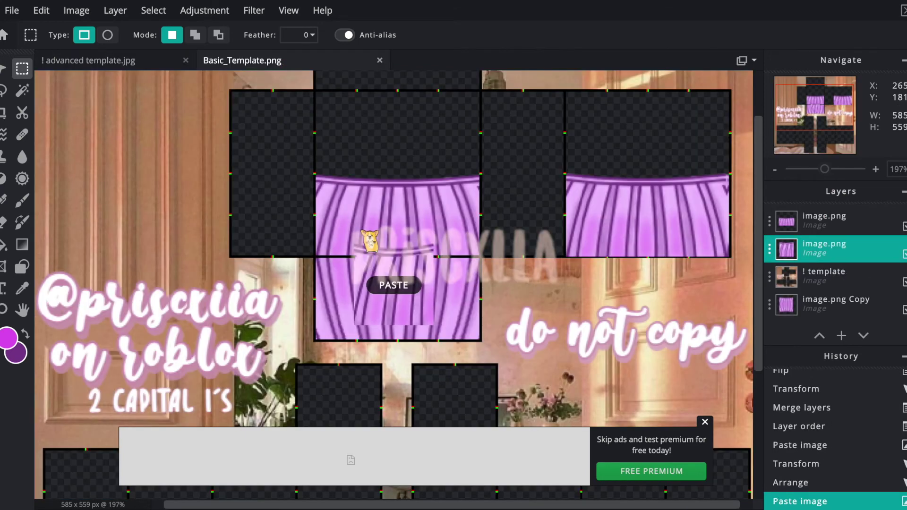
# Step: Place the skirt piece at the torso's right edge and a duplicate on the left panel
pyautogui.click(3, 68)
pyautogui.moveTo(374, 281); pyautogui.dragTo(511, 203)
pyautogui.scroll(3, 657, 189)
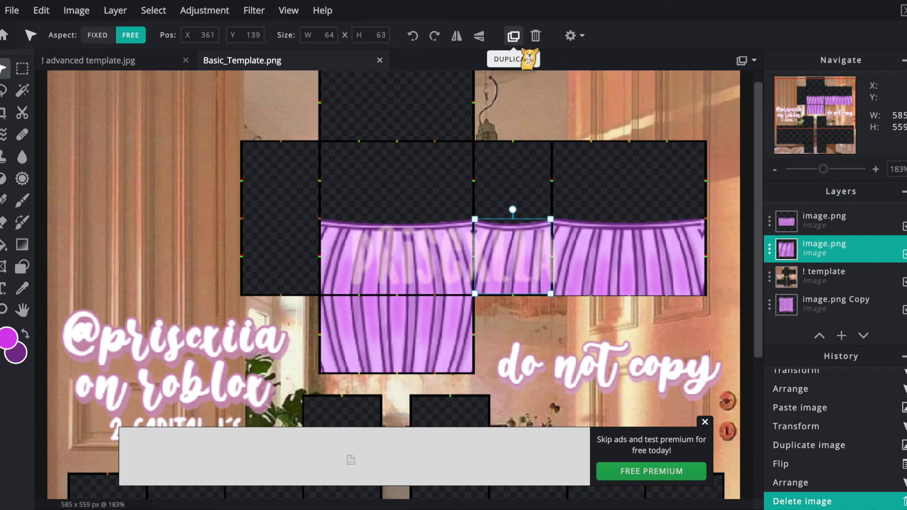
pyautogui.click(514, 35)
pyautogui.moveTo(520, 233); pyautogui.dragTo(248, 235)
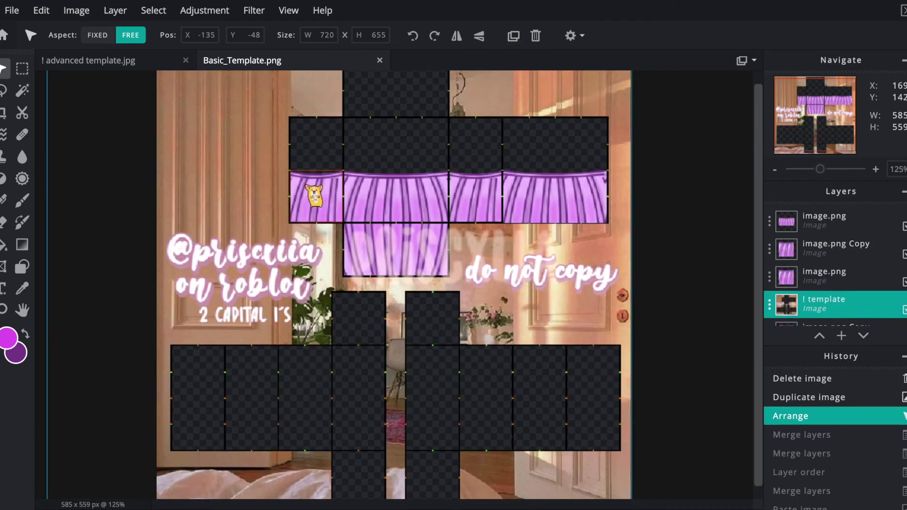
# Step: Duplicate the left skirt piece onto the upper left leg square
pyautogui.click(306, 186)
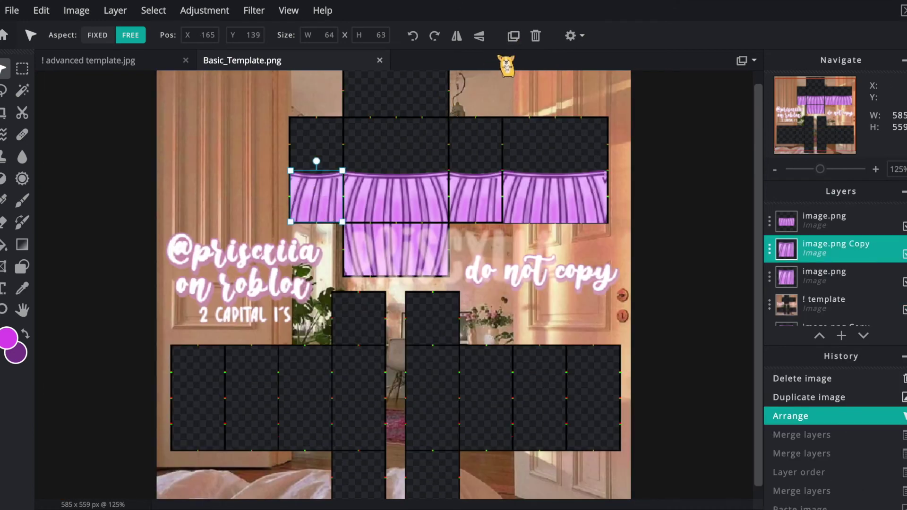
pyautogui.click(514, 35)
pyautogui.moveTo(313, 191); pyautogui.dragTo(342, 285)
pyautogui.scroll(5, 368, 337)
# Step: Stretch the skirt copy to fill the upper left leg square, undoing an accidental template move
pyautogui.moveTo(420, 203); pyautogui.dragTo(423, 176)
pyautogui.scroll(-3, 814, 248)
pyautogui.moveTo(824, 216); pyautogui.dragTo(825, 306)
pyautogui.click(513, 36)
pyautogui.moveTo(347, 284); pyautogui.dragTo(558, 284)
pyautogui.hotkey('ctrl', 'z')
pyautogui.hotkey('ctrl', 'z')
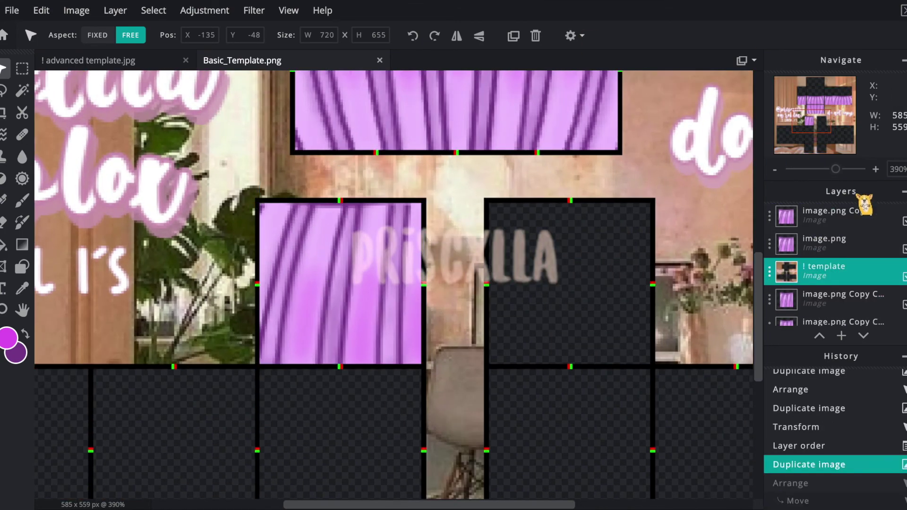
pyautogui.hotkey('ctrl', 'z')
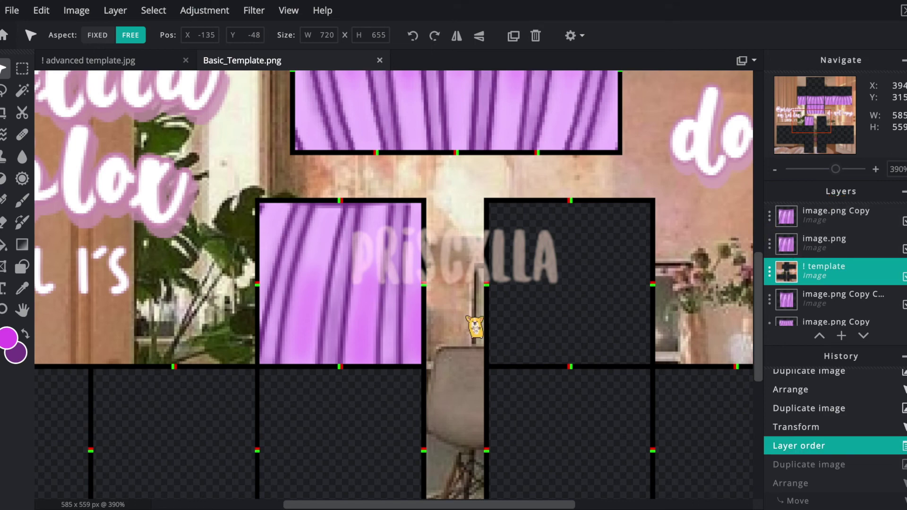
# Step: Put a horizontally flipped skirt copy into the right leg's top square
pyautogui.click(867, 301)
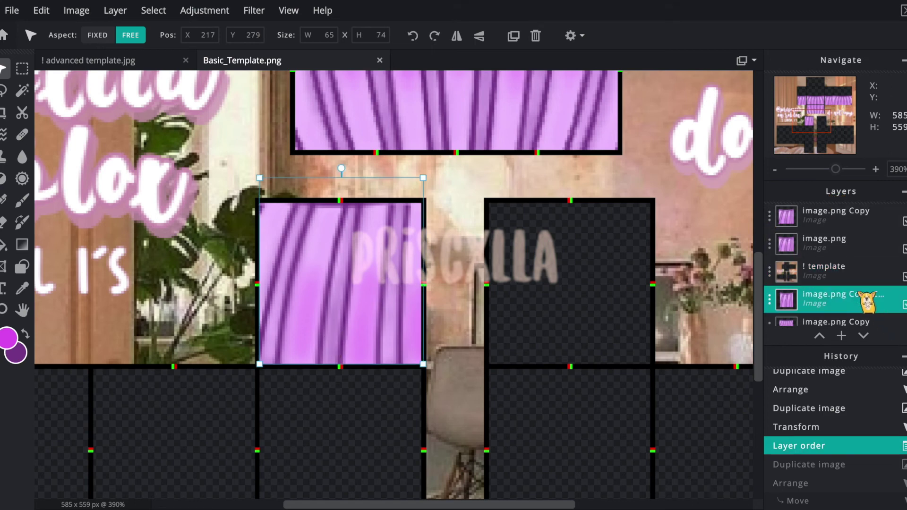
pyautogui.moveTo(365, 248); pyautogui.dragTo(596, 251)
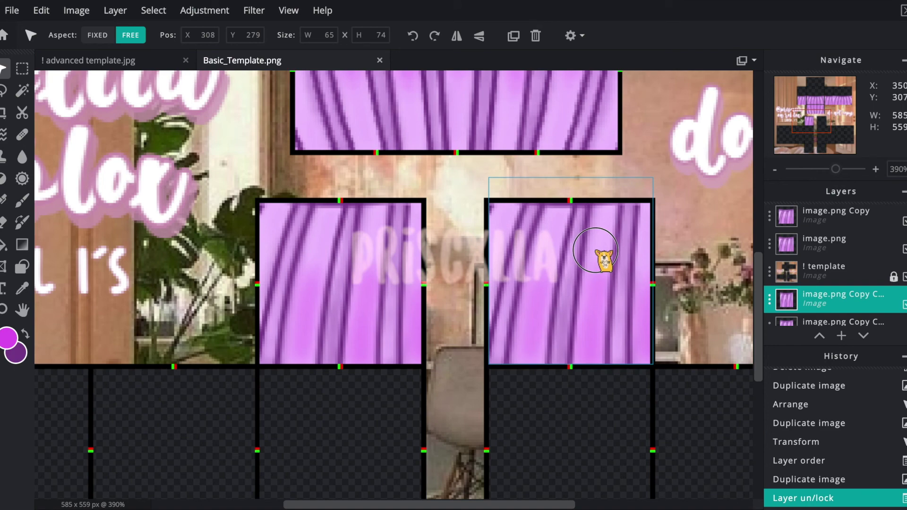
pyautogui.click(456, 35)
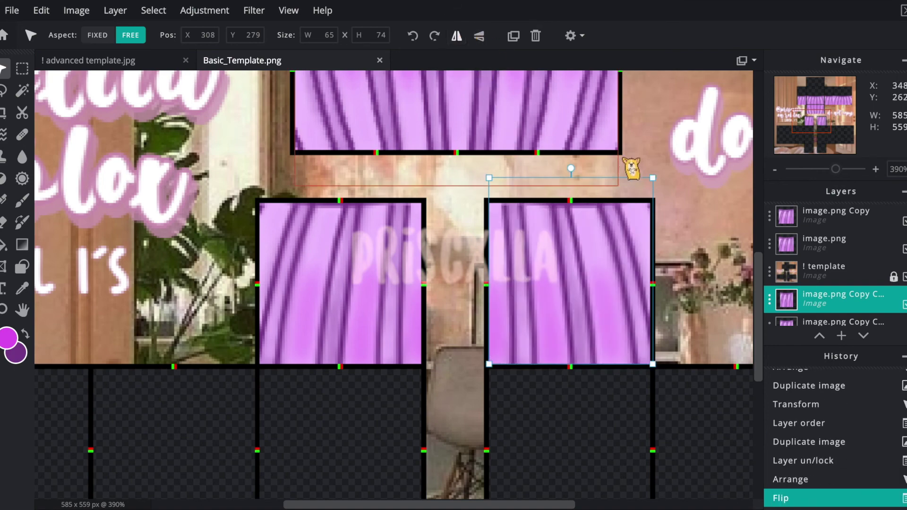
pyautogui.click(630, 167)
# Step: Flip one torso skirt piece horizontally, checking the whole template and actual-size view
pyautogui.hotkey('ctrl', '0')
pyautogui.click(470, 215)
pyautogui.hotkey('ctrl', '1')
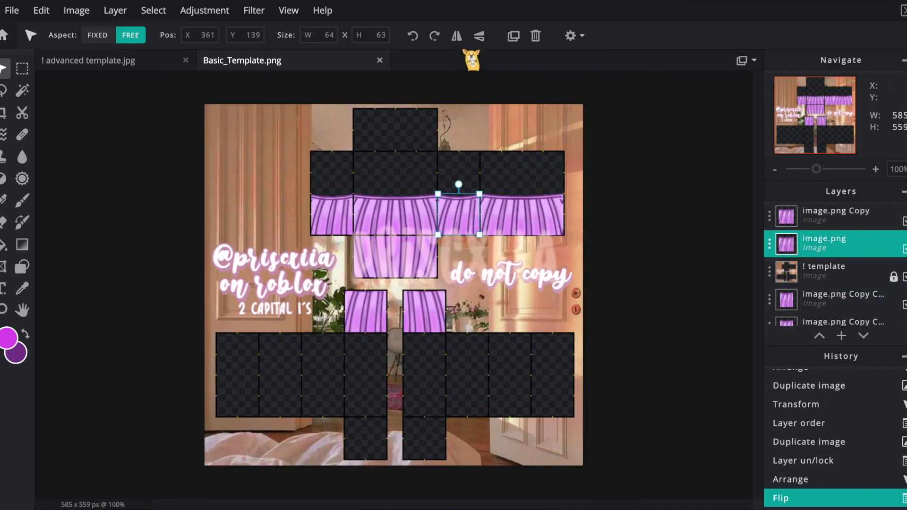
pyautogui.click(456, 35)
pyautogui.press('Escape')
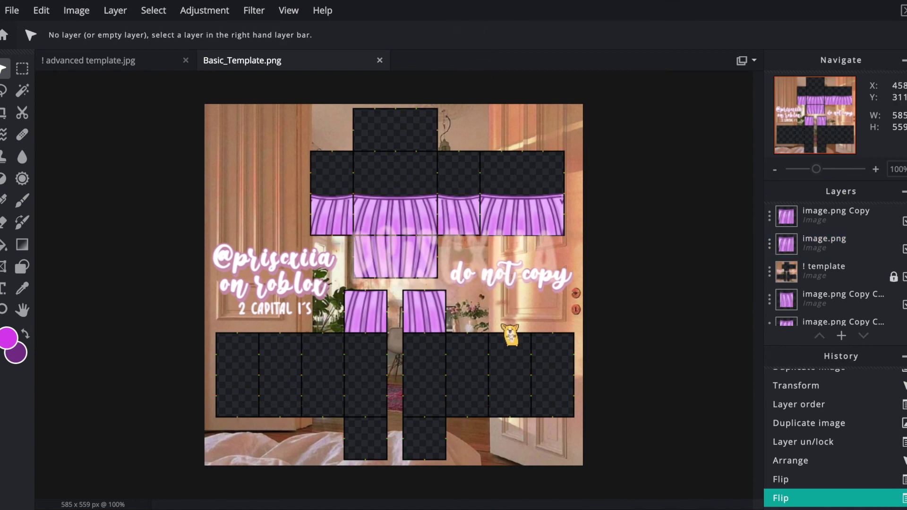
pyautogui.click(137, 61)
# Step: Copy the ruffled hem strip from the advanced template into Basic_Template
pyautogui.click(175, 172)
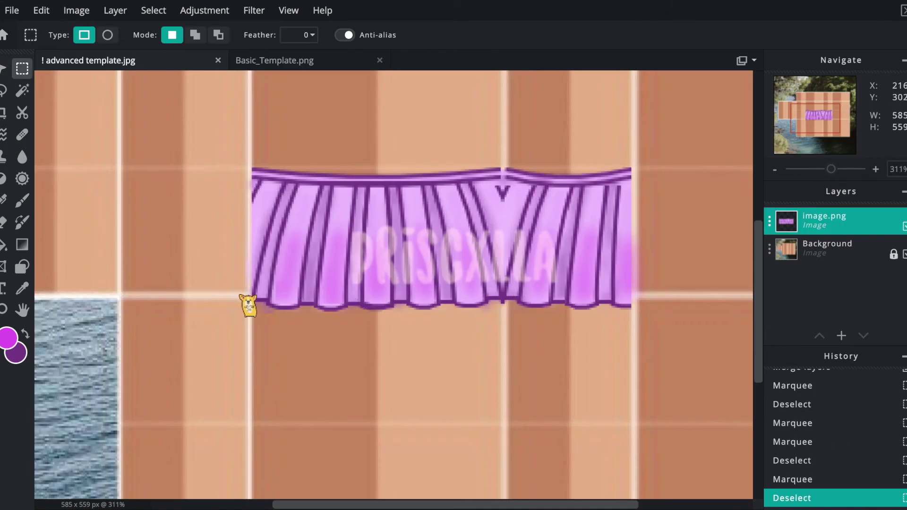
pyautogui.moveTo(253, 298); pyautogui.dragTo(496, 350)
pyautogui.moveTo(502, 350); pyautogui.dragTo(503, 352)
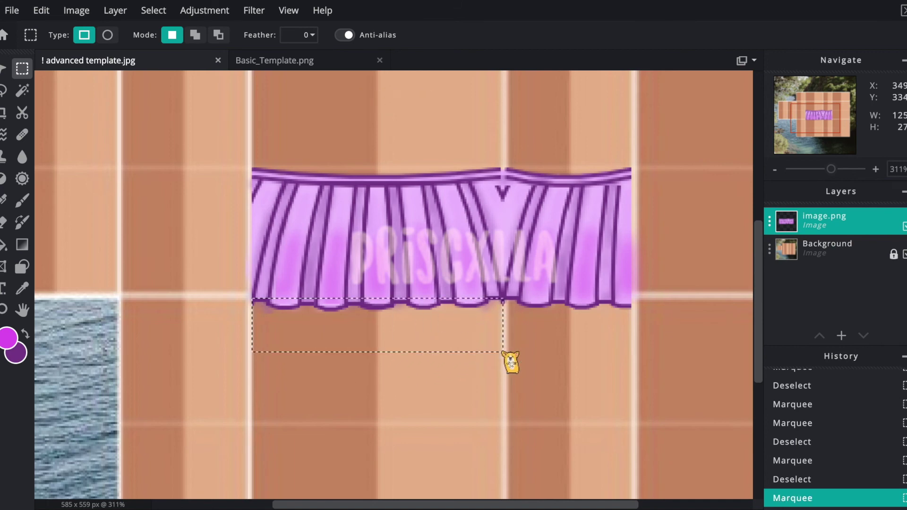
pyautogui.click(354, 69)
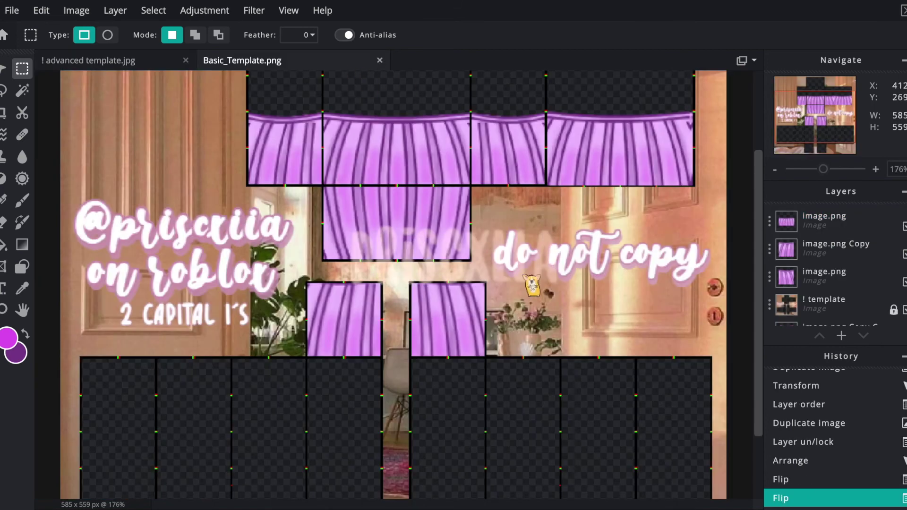
pyautogui.hotkey('ctrl', 'v')
# Step: Position the ruffle strip along the tops of the leg panels
pyautogui.click(4, 69)
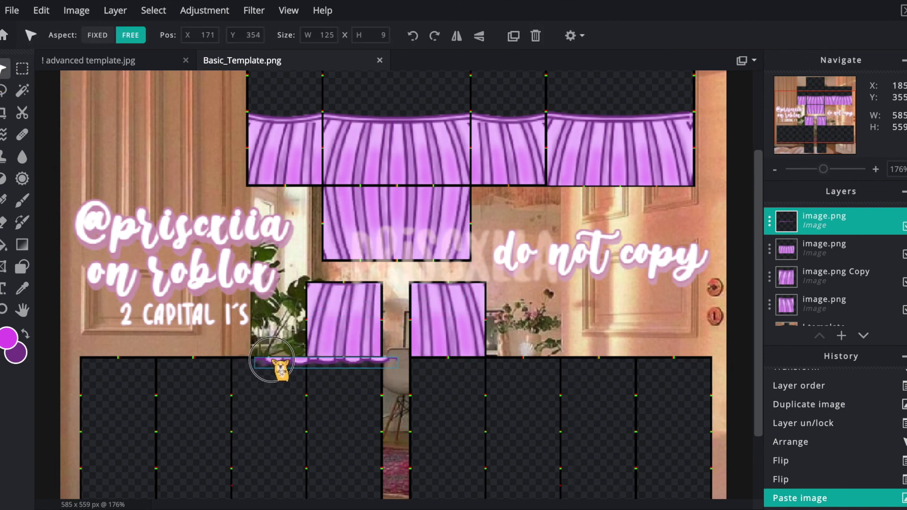
pyautogui.click(272, 360)
pyautogui.scroll(5, 313, 369)
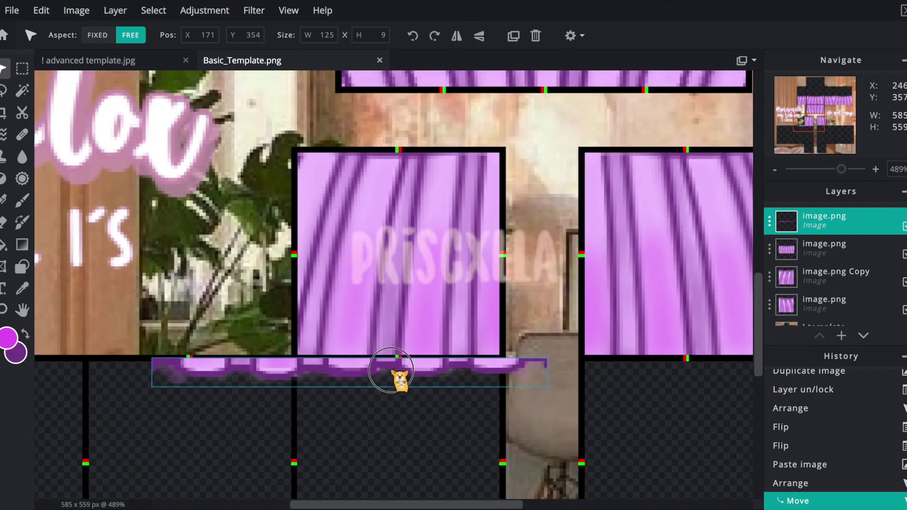
pyautogui.click(397, 377)
pyautogui.scroll(-2, 336, 236)
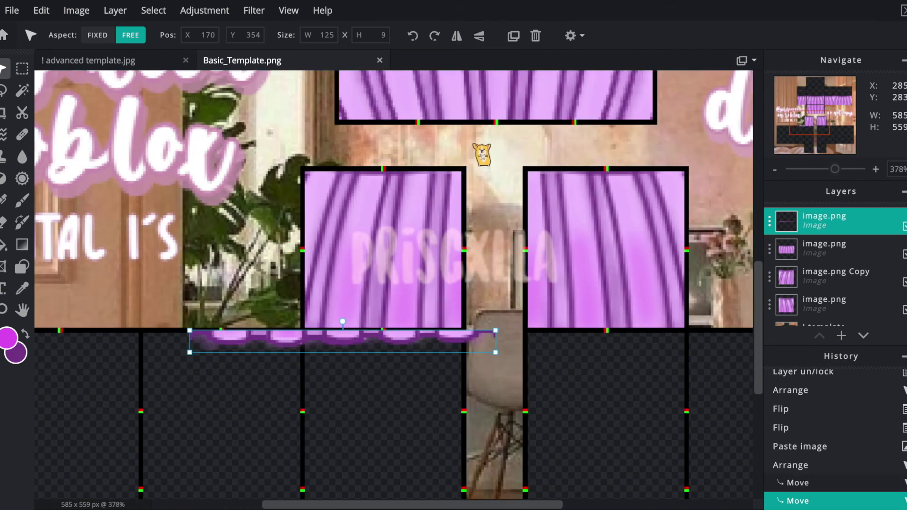
# Step: Add a mirrored ruffle strip copy further left along the leg tops
pyautogui.click(513, 36)
pyautogui.moveTo(320, 371); pyautogui.dragTo(216, 366)
pyautogui.moveTo(307, 366); pyautogui.dragTo(158, 351)
pyautogui.scroll(-4, 155, 349)
pyautogui.scroll(1, 155, 349)
pyautogui.scroll(3, 123, 342)
pyautogui.click(457, 36)
pyautogui.moveTo(208, 363); pyautogui.dragTo(209, 363)
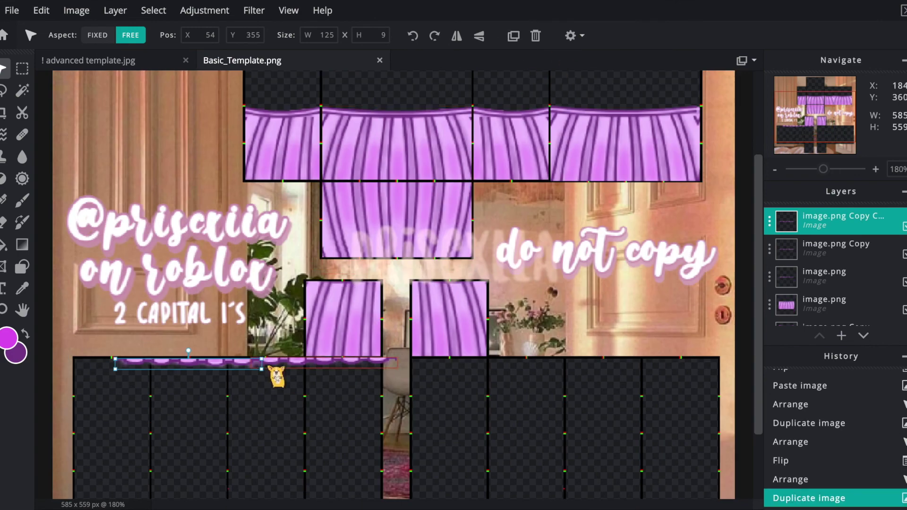
pyautogui.click(132, 404)
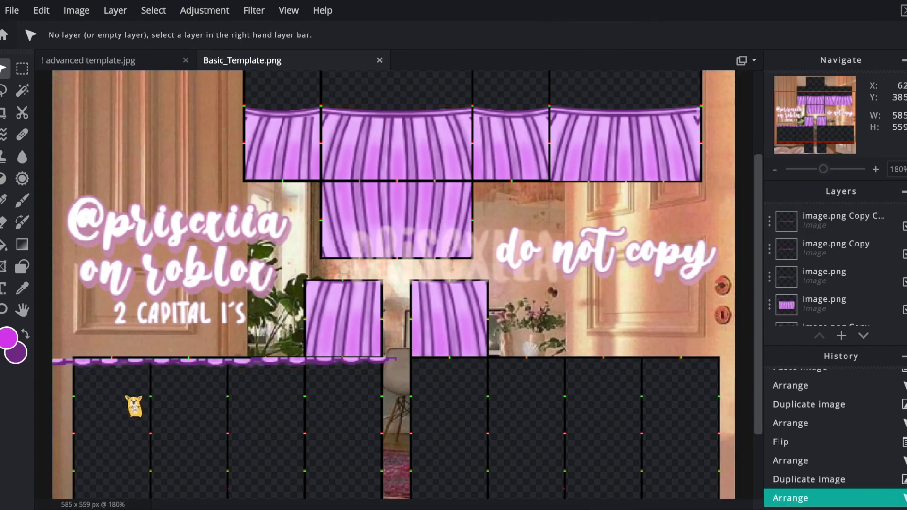
# Step: Merge the ruffle strips and place a copy across the right leg panel tops
pyautogui.click(843, 244)
pyautogui.hotkey('ctrl', 'e')
pyautogui.click(513, 36)
pyautogui.moveTo(303, 363); pyautogui.dragTo(727, 364)
pyautogui.scroll(5, 480, 361)
pyautogui.moveTo(427, 387); pyautogui.dragTo(383, 377)
pyautogui.click(382, 377)
# Step: Merge the ruffle strips, move the skirt below the template, and merge all skirt layers
pyautogui.scroll(-4, 461, 350)
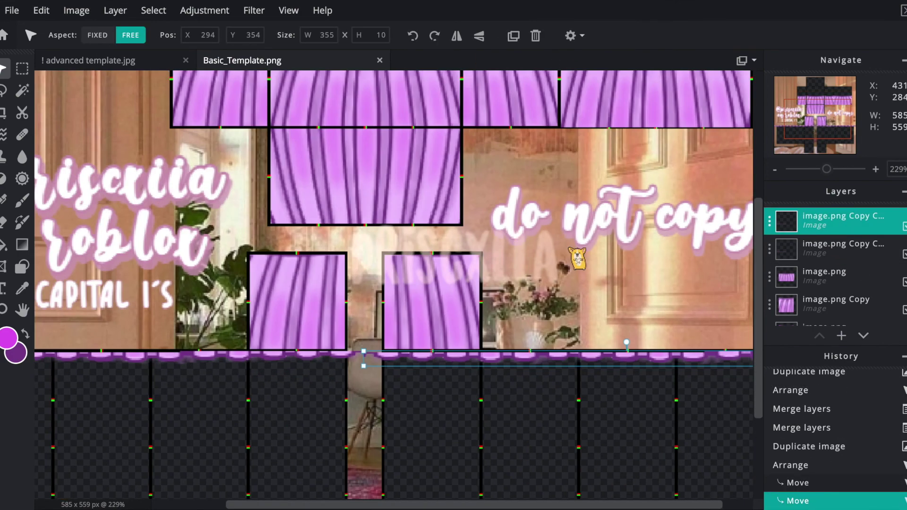
pyautogui.scroll(-3, 574, 255)
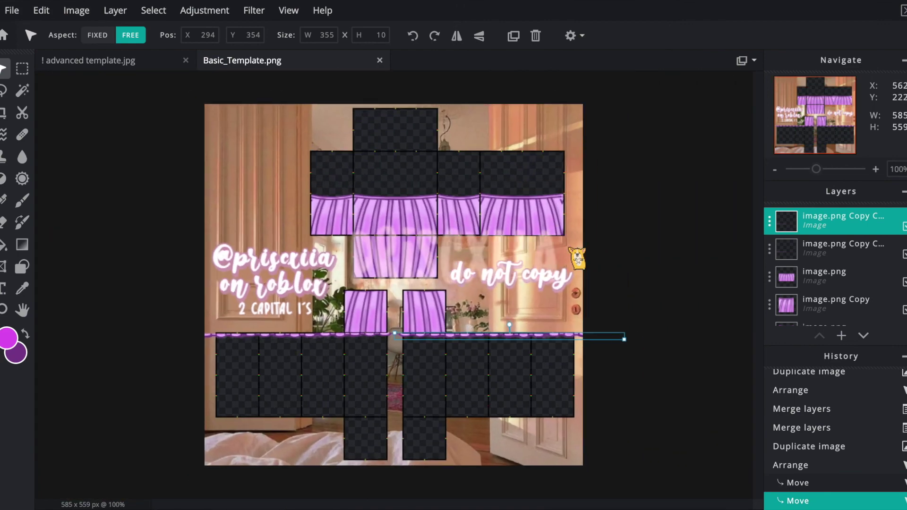
pyautogui.hotkey('ctrl', 'e')
pyautogui.hotkey('ctrl', 'e')
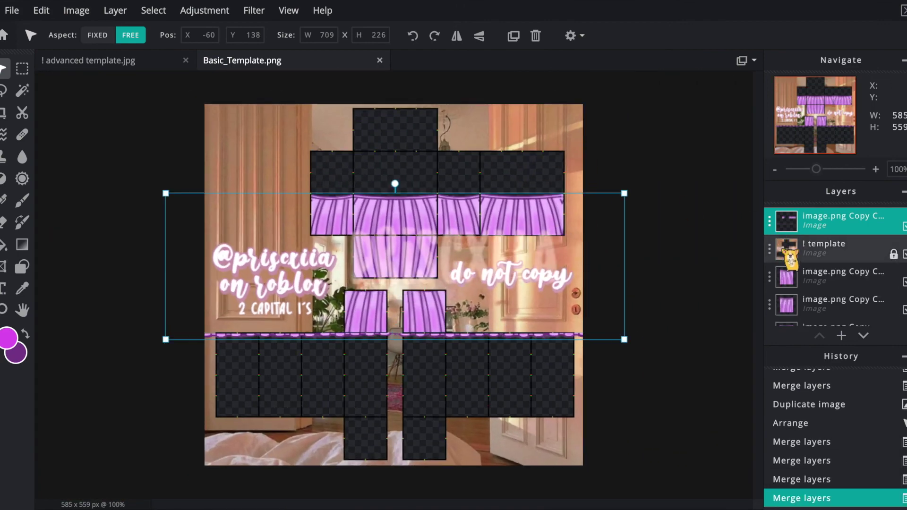
pyautogui.moveTo(802, 229); pyautogui.dragTo(816, 260)
pyautogui.hotkey('ctrl', 'e')
pyautogui.hotkey('ctrl', 'e')
pyautogui.hotkey('ctrl', 'e')
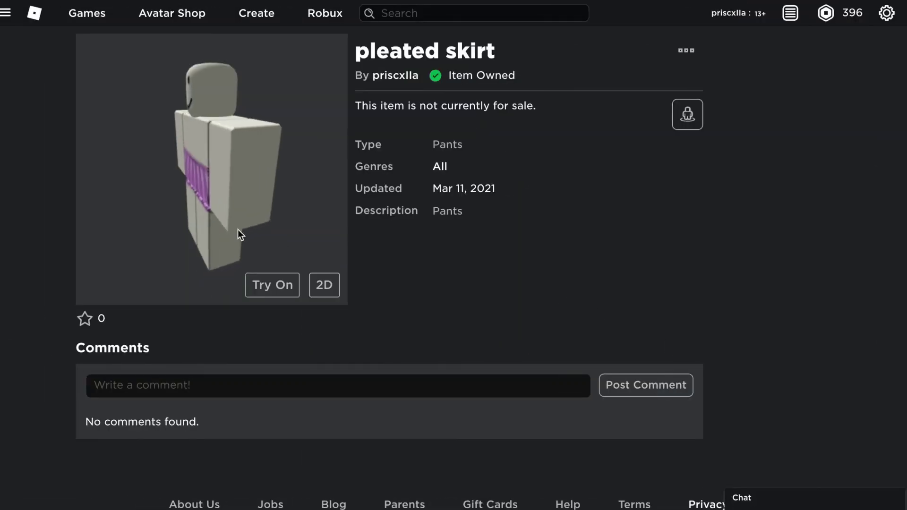
# Step: Rotate and zoom the avatar to inspect the purple pleated skirt from back, side and front
pyautogui.moveTo(237, 229); pyautogui.dragTo(325, 218)
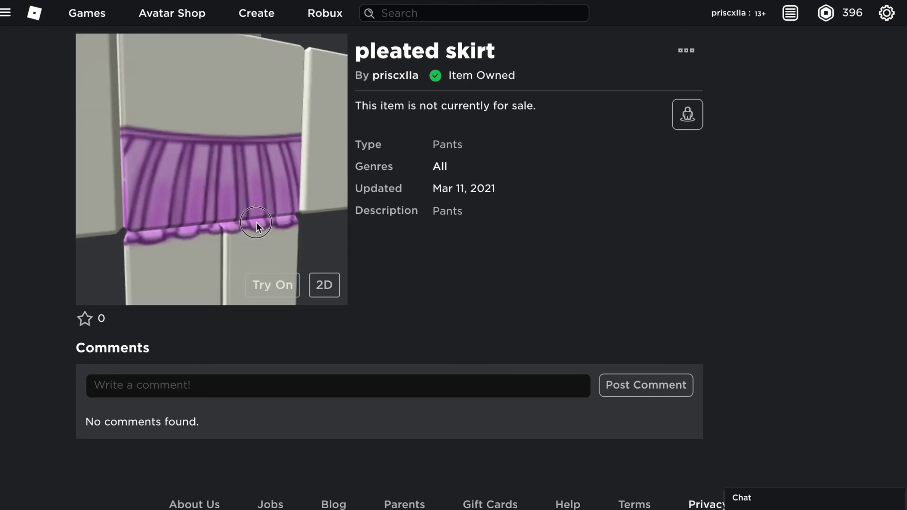
pyautogui.moveTo(256, 223); pyautogui.dragTo(248, 222)
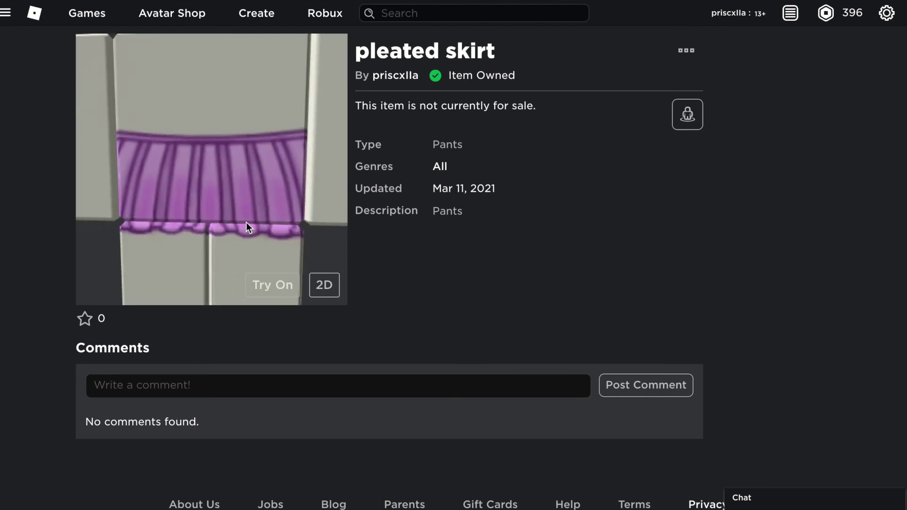
pyautogui.scroll(-5, 246, 222)
pyautogui.moveTo(246, 217); pyautogui.dragTo(229, 190)
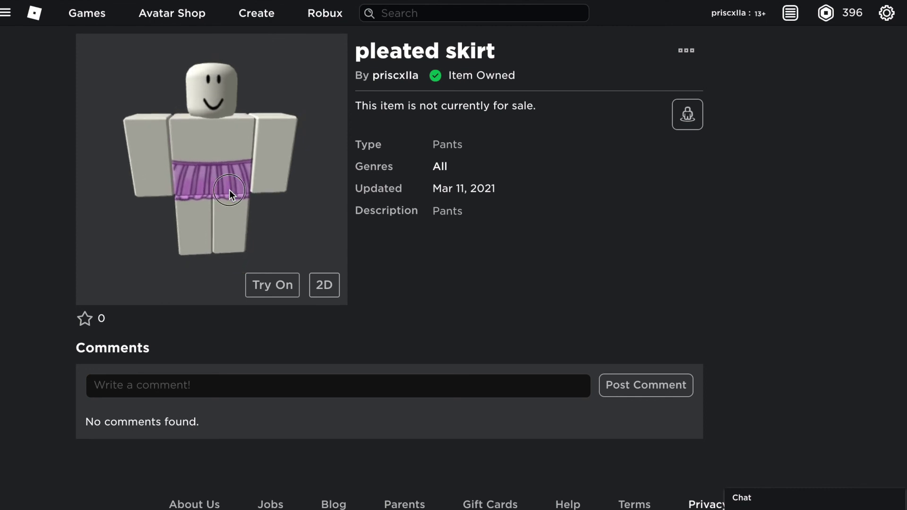
pyautogui.moveTo(227, 185); pyautogui.dragTo(223, 205)
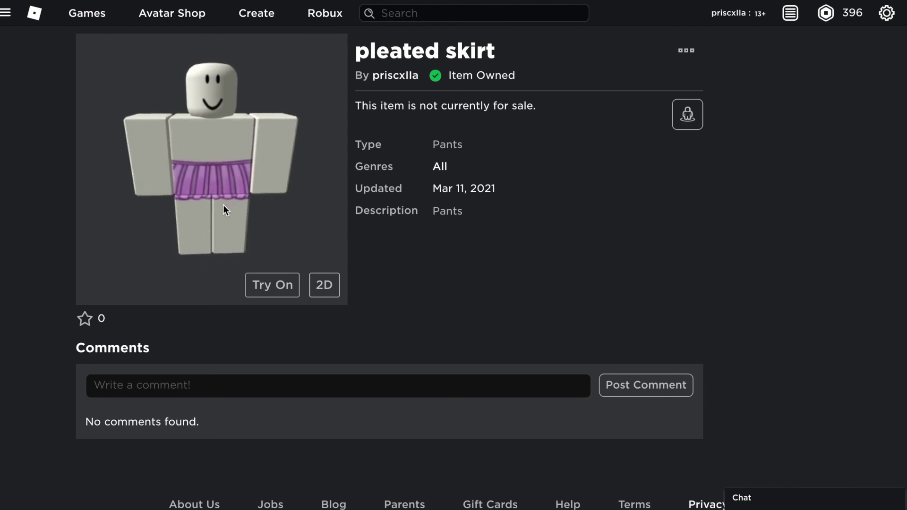
pyautogui.scroll(5, 223, 205)
pyautogui.moveTo(197, 216); pyautogui.dragTo(202, 209)
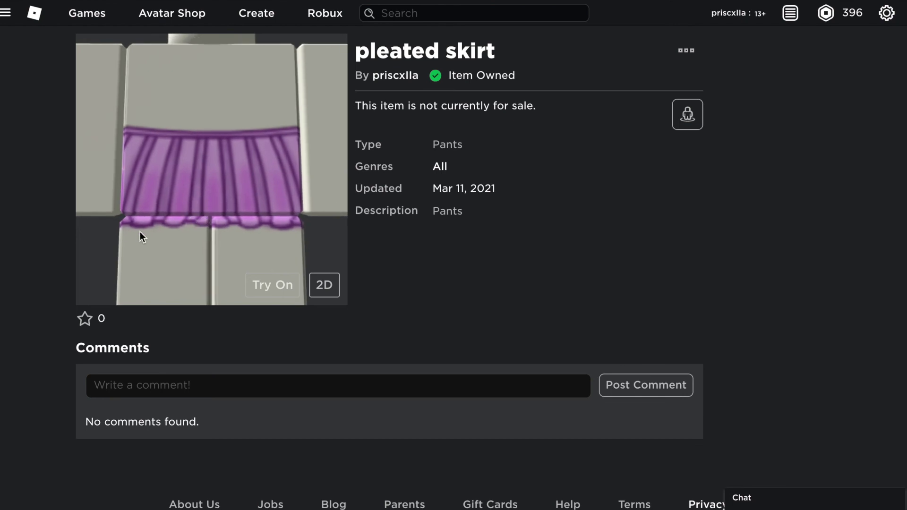
pyautogui.scroll(-5, 160, 229)
pyautogui.moveTo(225, 223); pyautogui.dragTo(158, 189)
pyautogui.scroll(5, 230, 187)
pyautogui.scroll(-5, 155, 189)
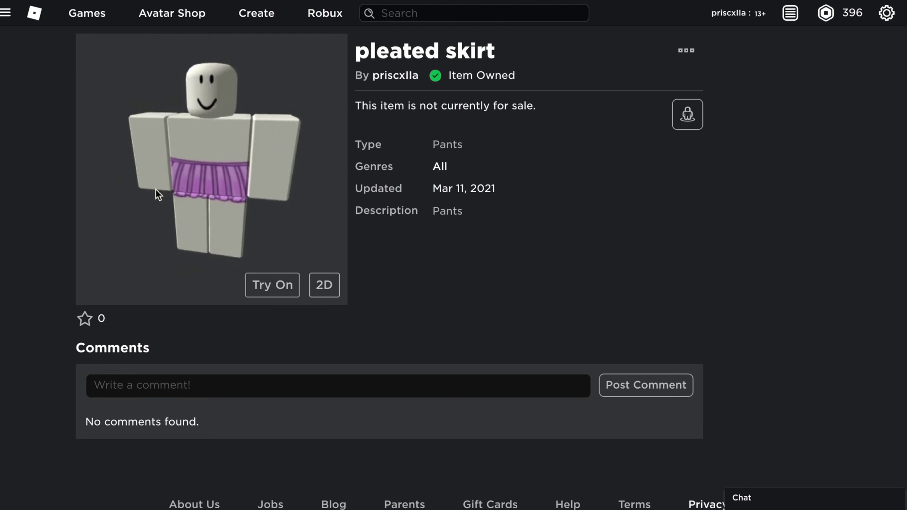
pyautogui.moveTo(153, 188); pyautogui.dragTo(203, 188)
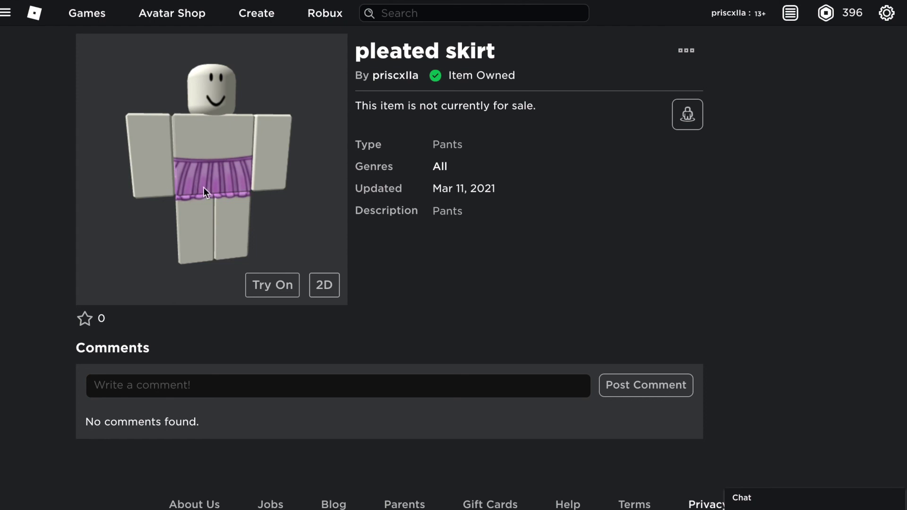